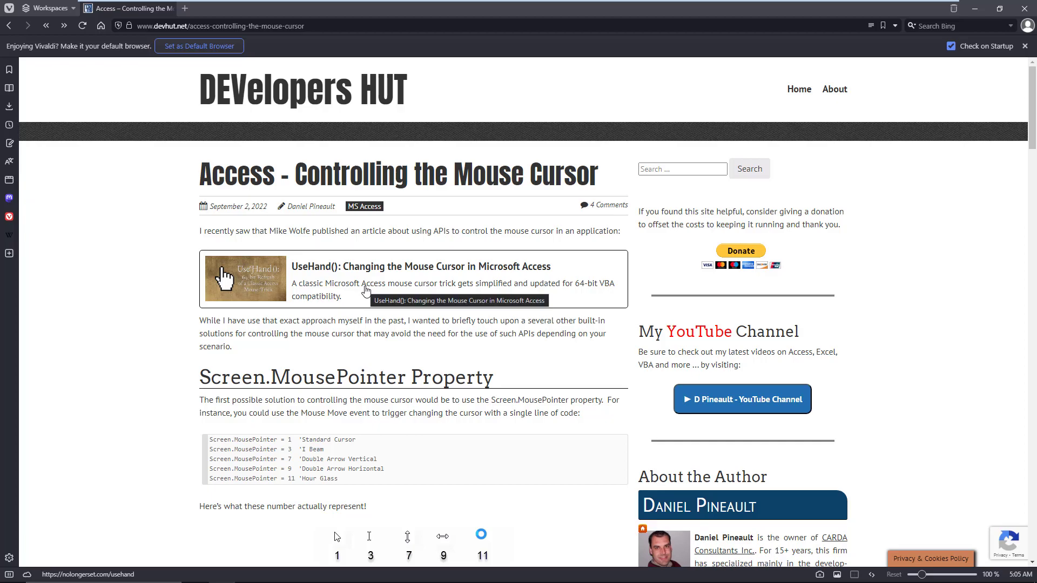
# - Open the UseHand() article link in a new Vivaldi tab and switch to it
pyautogui.rightClick(389, 288)
pyautogui.click(415, 299)
pyautogui.click(140, 13)
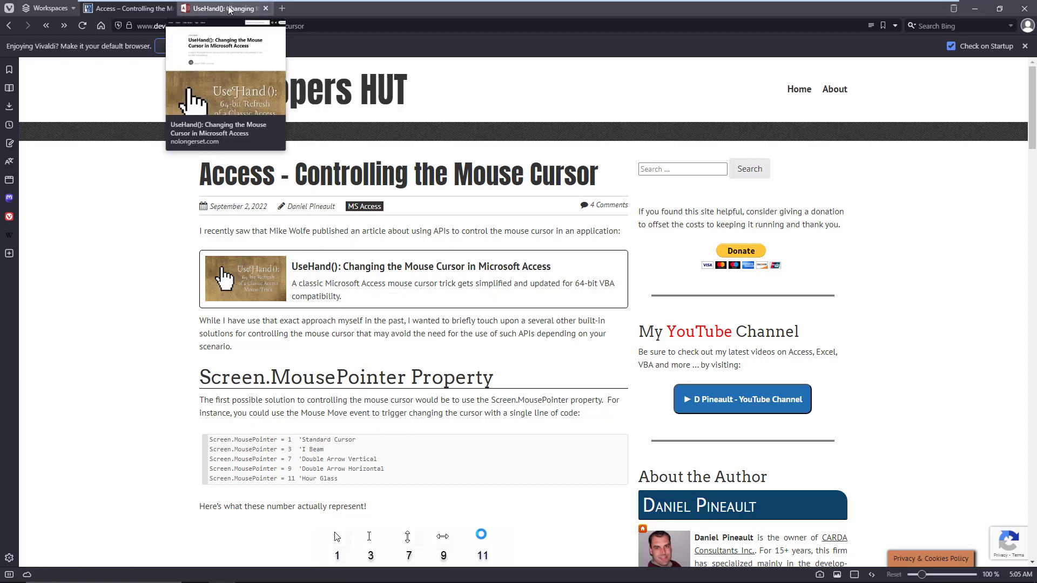
pyautogui.click(260, 9)
# - Scroll to The Code listing and select the word IDC_HAND in its Const line
pyautogui.scroll(-4, 368, 257)
pyautogui.scroll(-15, 360, 256)
pyautogui.scroll(-2, 369, 256)
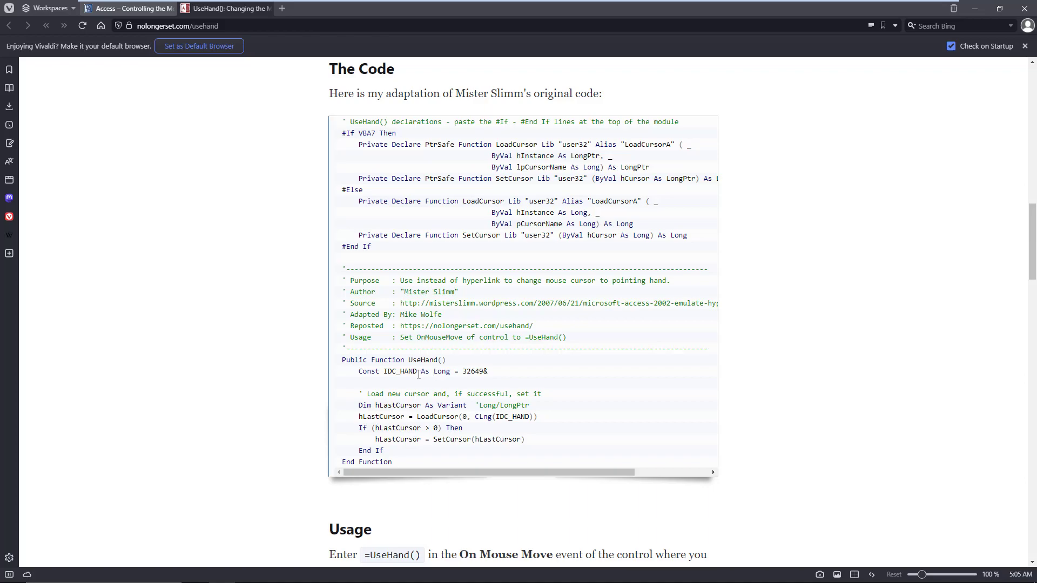
pyautogui.moveTo(357, 373); pyautogui.dragTo(491, 383)
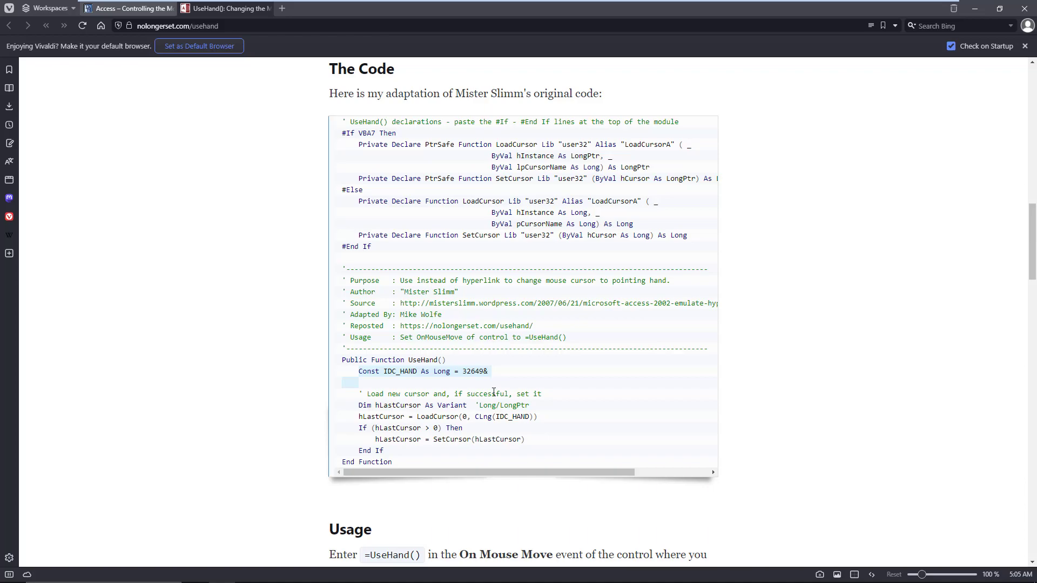
pyautogui.doubleClick(413, 373)
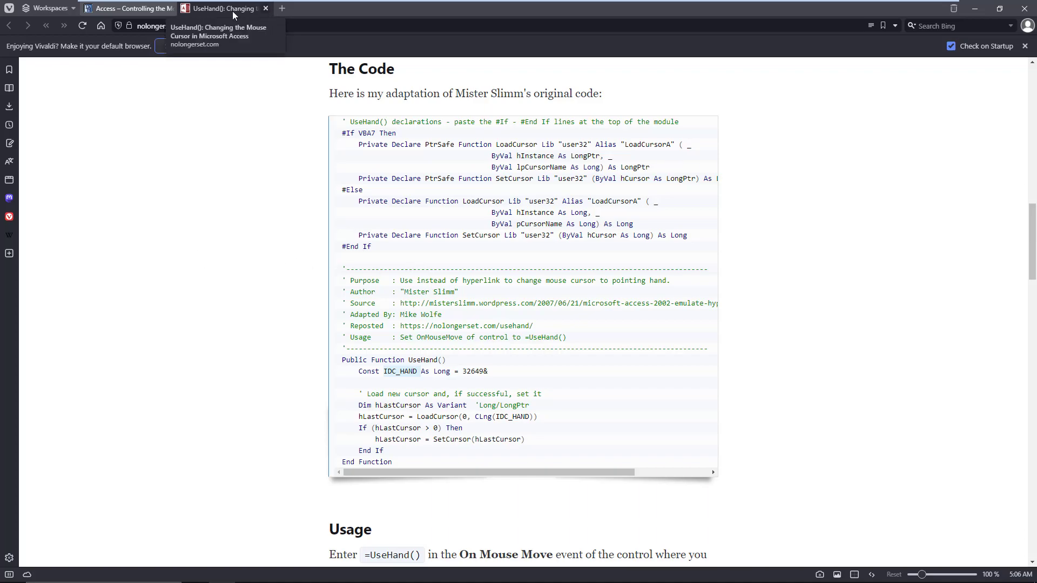
# - Go back to the devhut article, scroll past the MousePointer list, and minimize Vivaldi
pyautogui.click(139, 10)
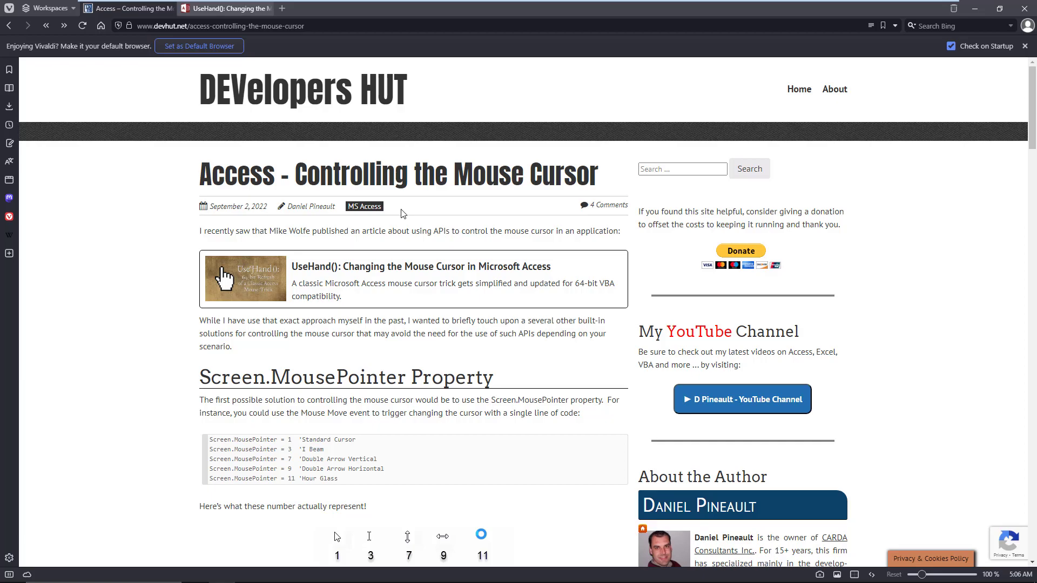
pyautogui.scroll(-2, 516, 246)
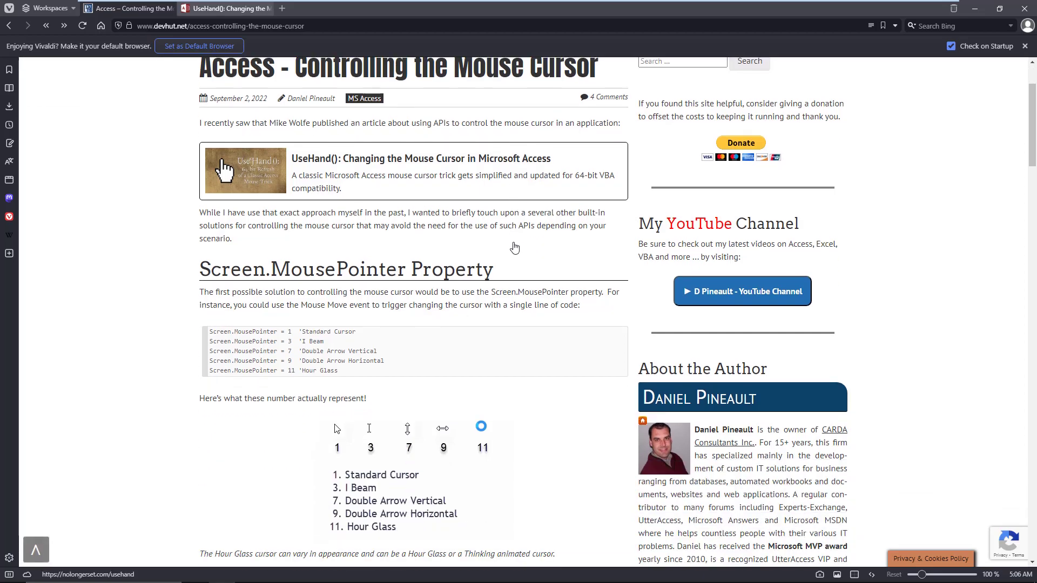
pyautogui.scroll(-1, 516, 251)
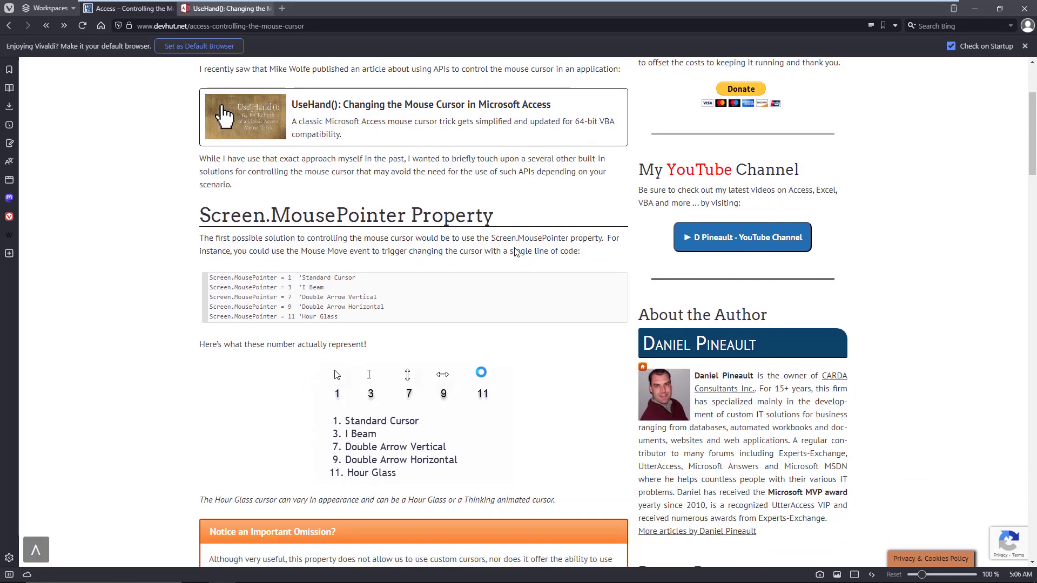
pyautogui.scroll(-1, 516, 252)
pyautogui.scroll(-1, 512, 266)
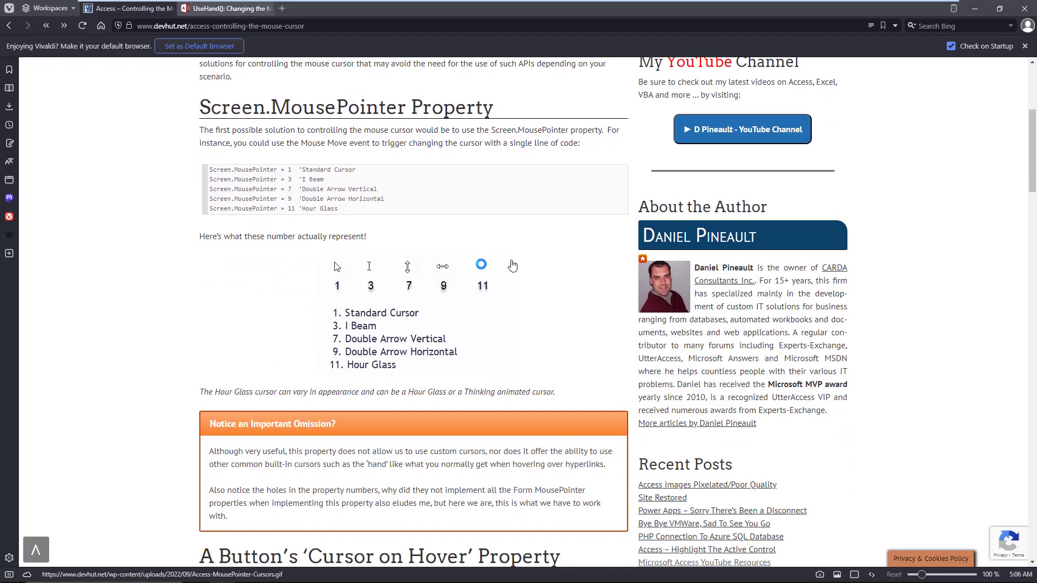
pyautogui.click(973, 15)
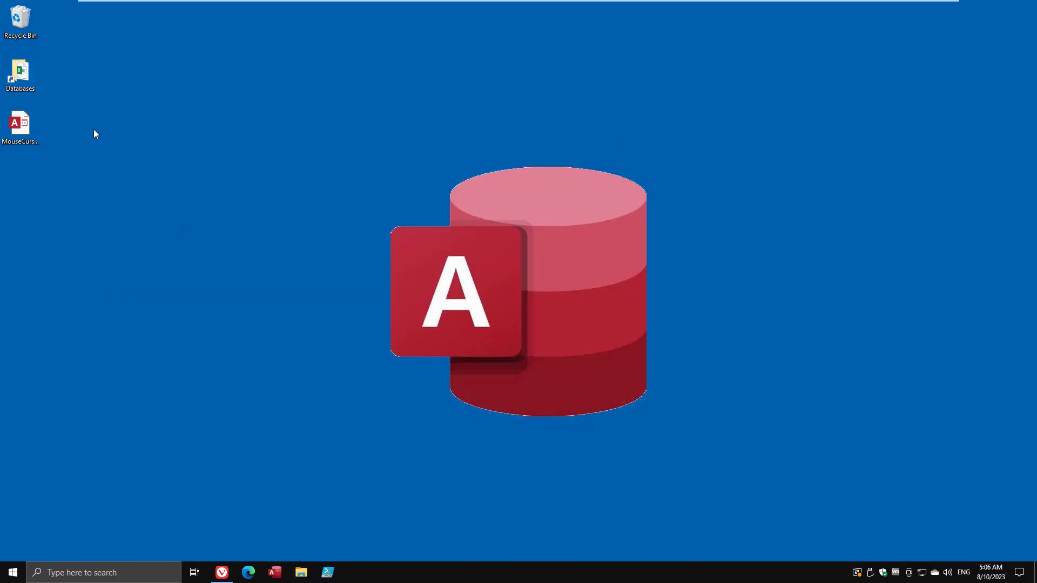
# - Open the MouseCursor database and launch its ScreenMousePointerProperty form
pyautogui.doubleClick(23, 135)
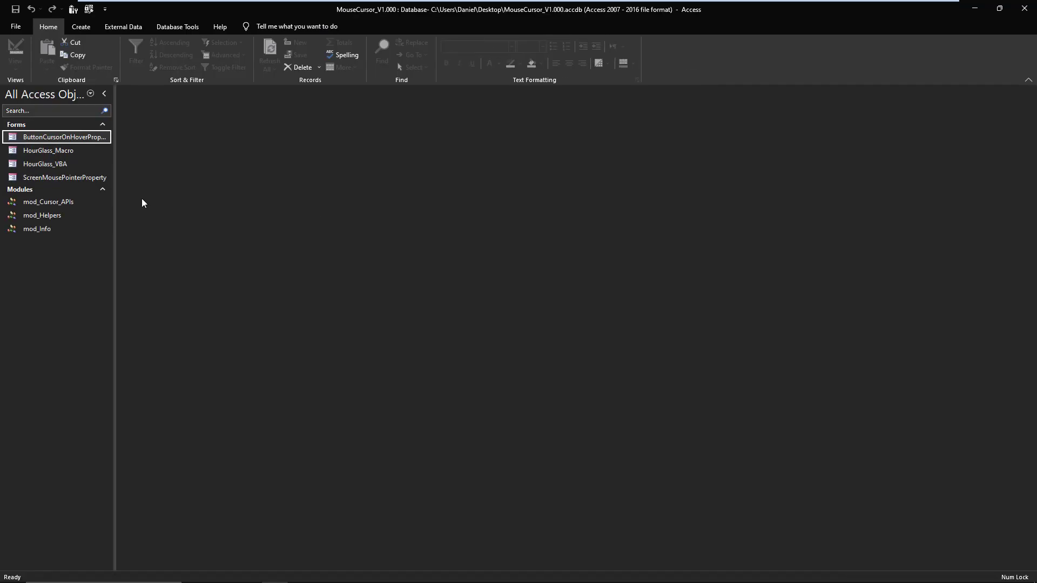
pyautogui.click(72, 179)
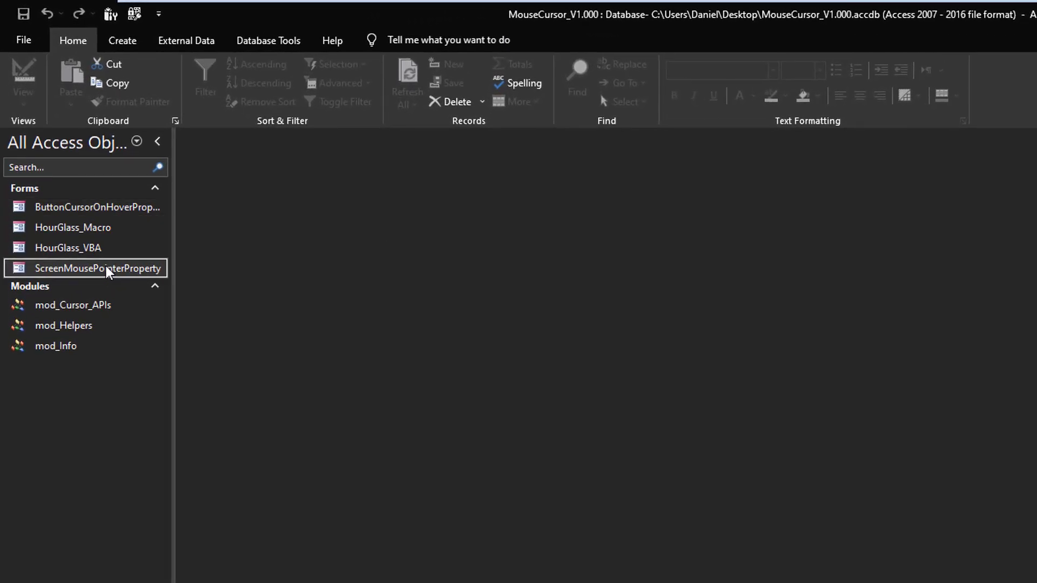
pyautogui.doubleClick(108, 269)
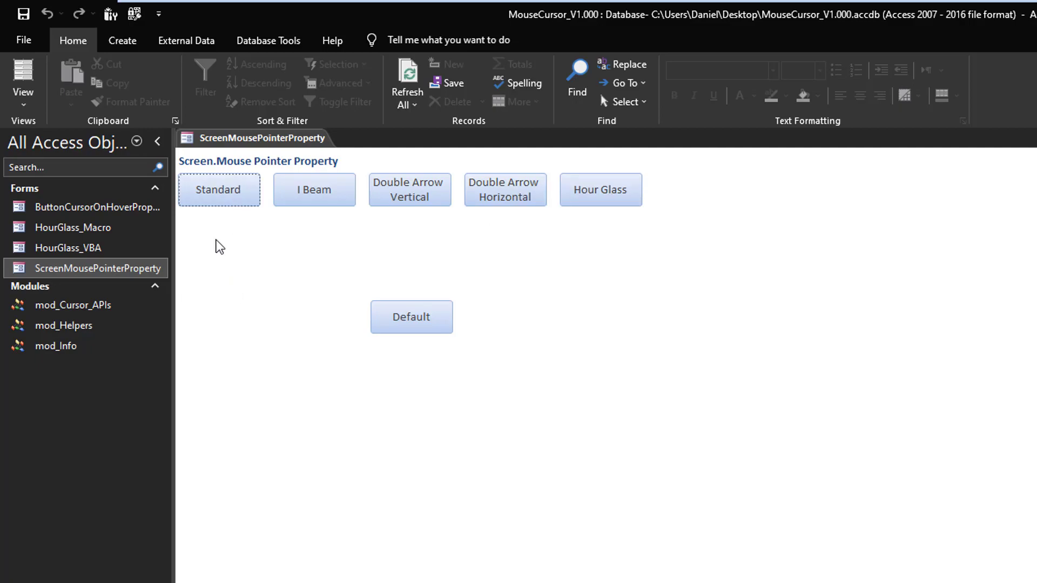
# - Try the Standard, I-beam, vertical and horizontal double arrow, and hourglass cursors, then restore Default
pyautogui.click(215, 197)
pyautogui.click(325, 186)
pyautogui.click(398, 189)
pyautogui.click(504, 188)
pyautogui.click(601, 189)
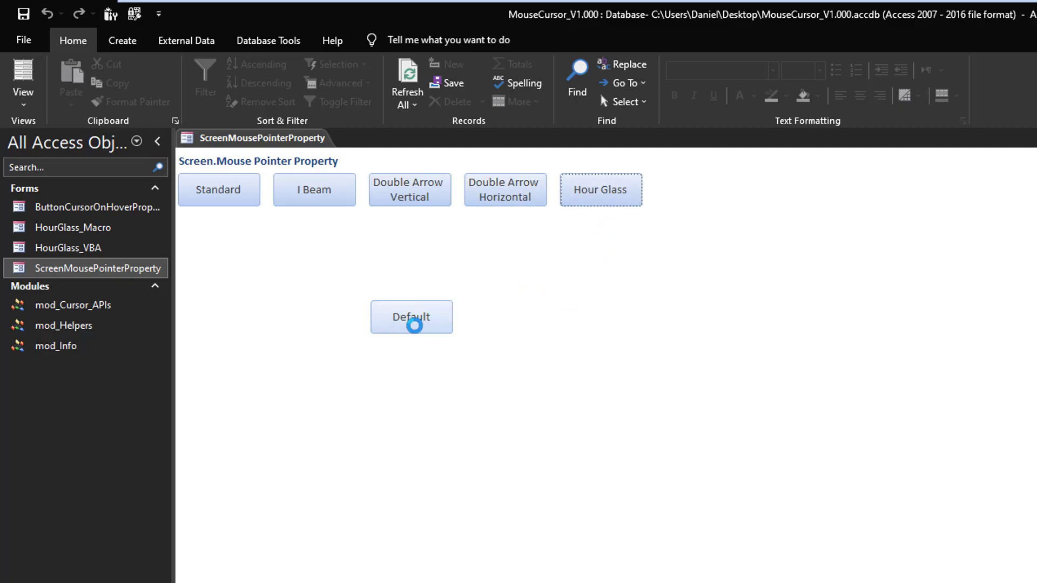
pyautogui.click(405, 321)
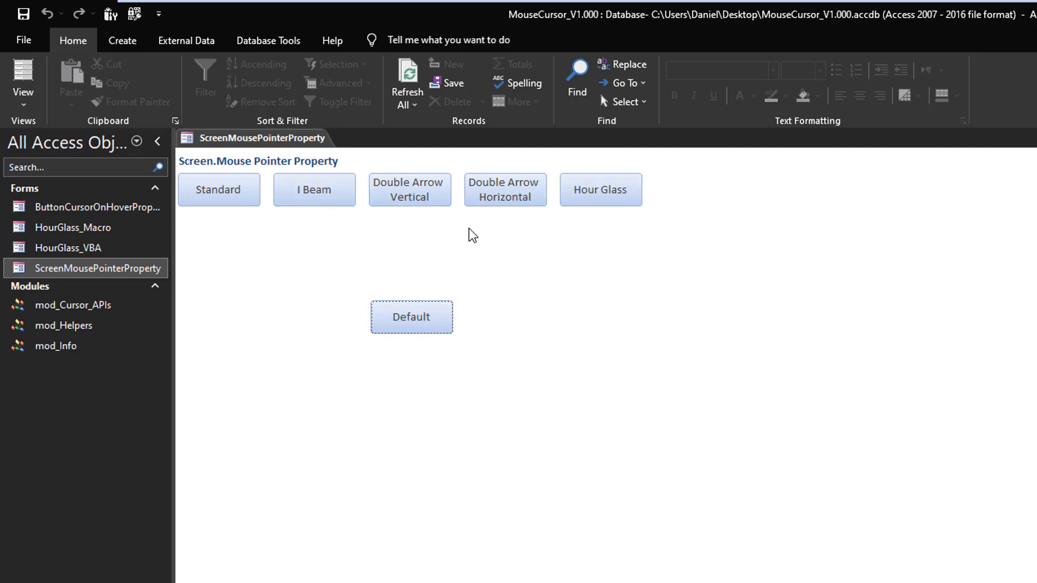
pyautogui.hotkey('ctrl', 'w')
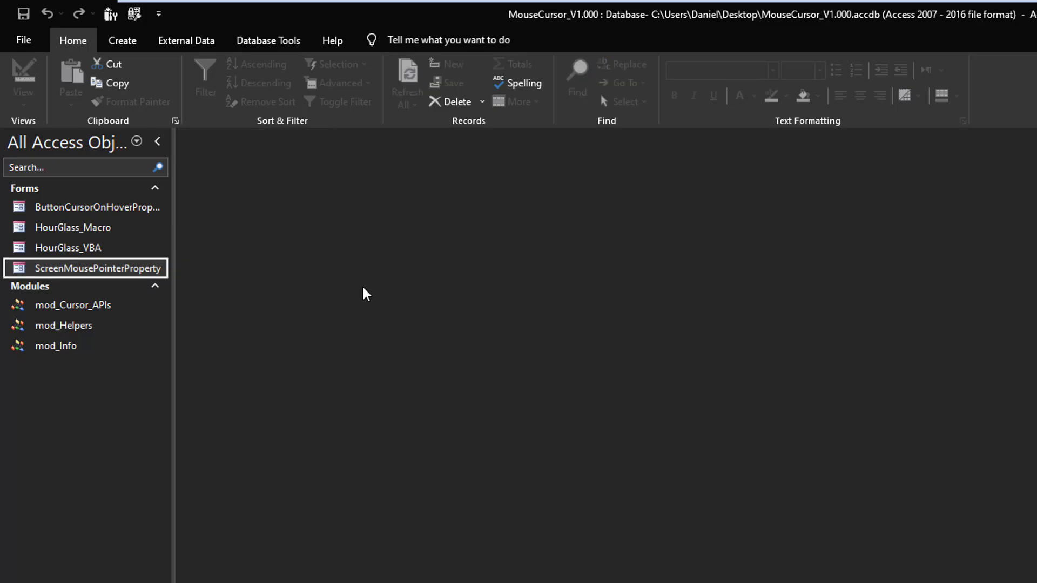
pyautogui.rightClick(134, 272)
pyautogui.click(202, 323)
pyautogui.click(233, 241)
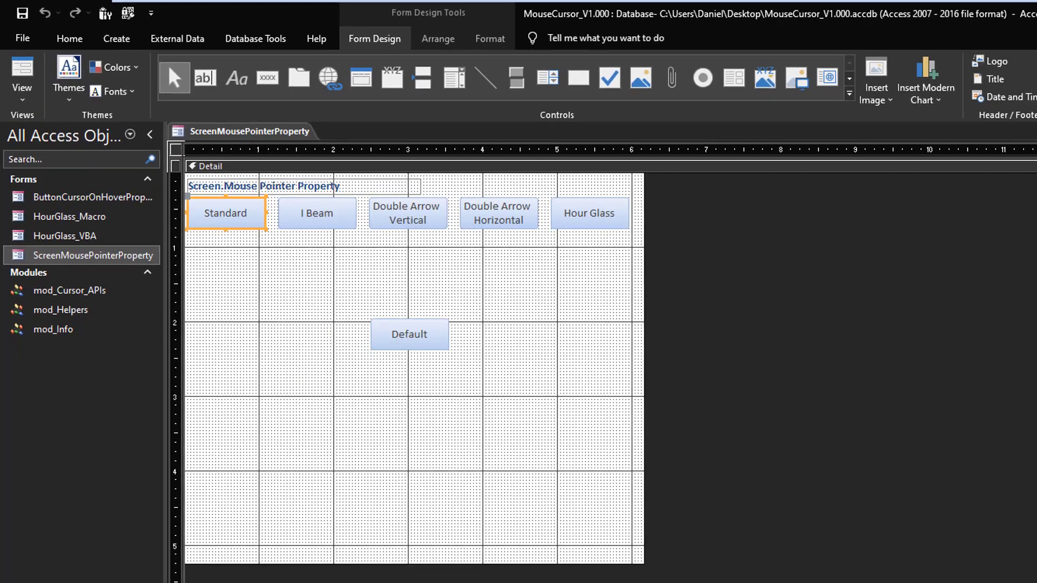
pyautogui.press('F4')
pyautogui.click(1025, 157)
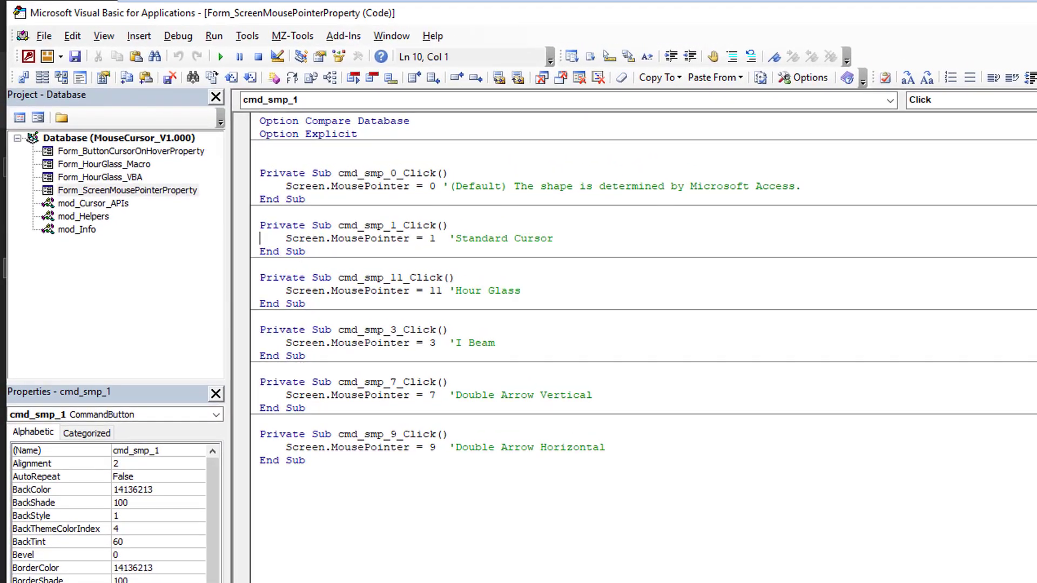
pyautogui.click(286, 187)
pyautogui.moveTo(287, 187); pyautogui.dragTo(425, 193)
pyautogui.doubleClick(432, 188)
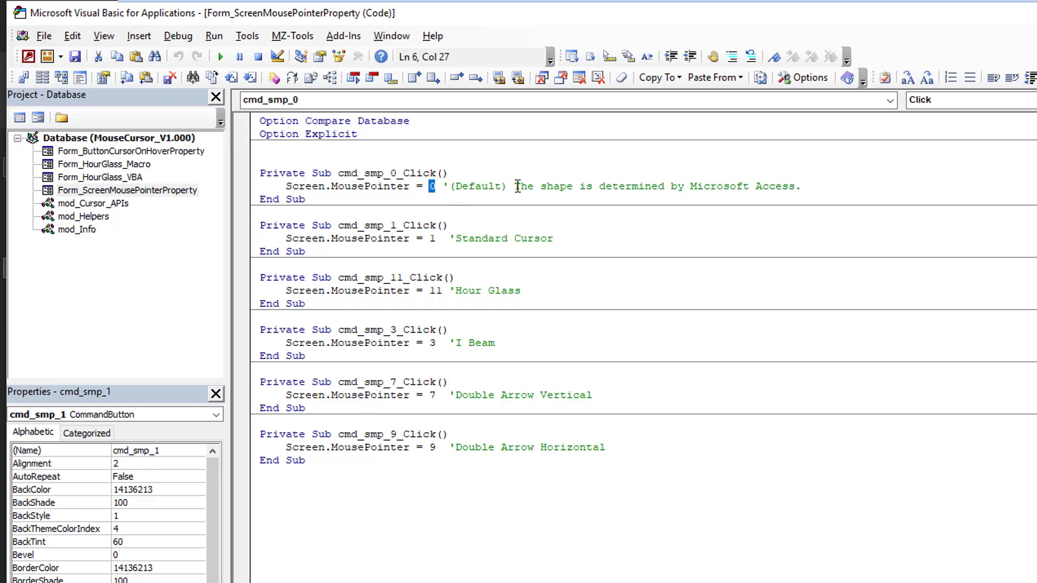
pyautogui.moveTo(514, 188); pyautogui.dragTo(794, 186)
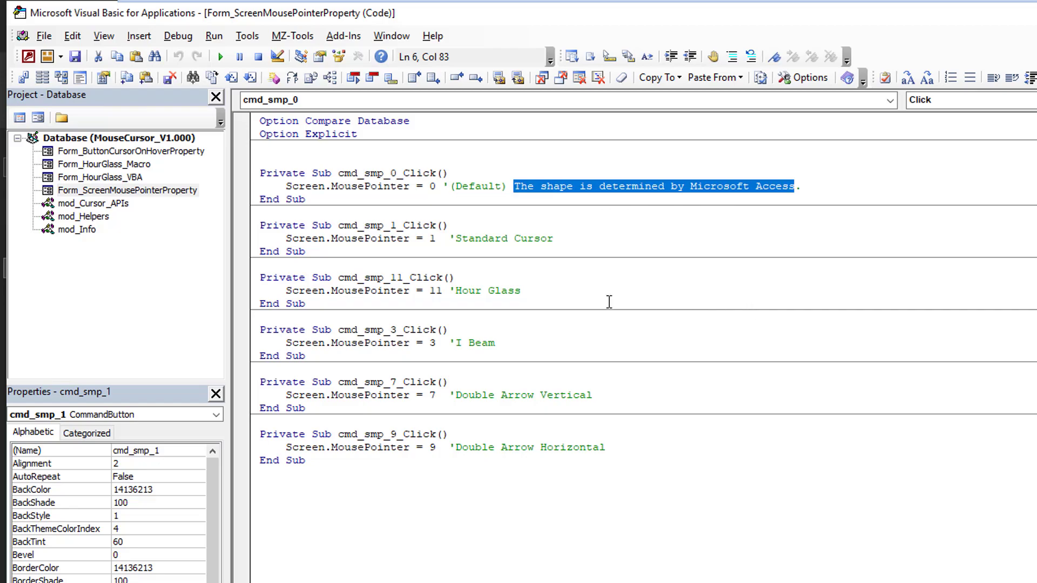
pyautogui.click(431, 239)
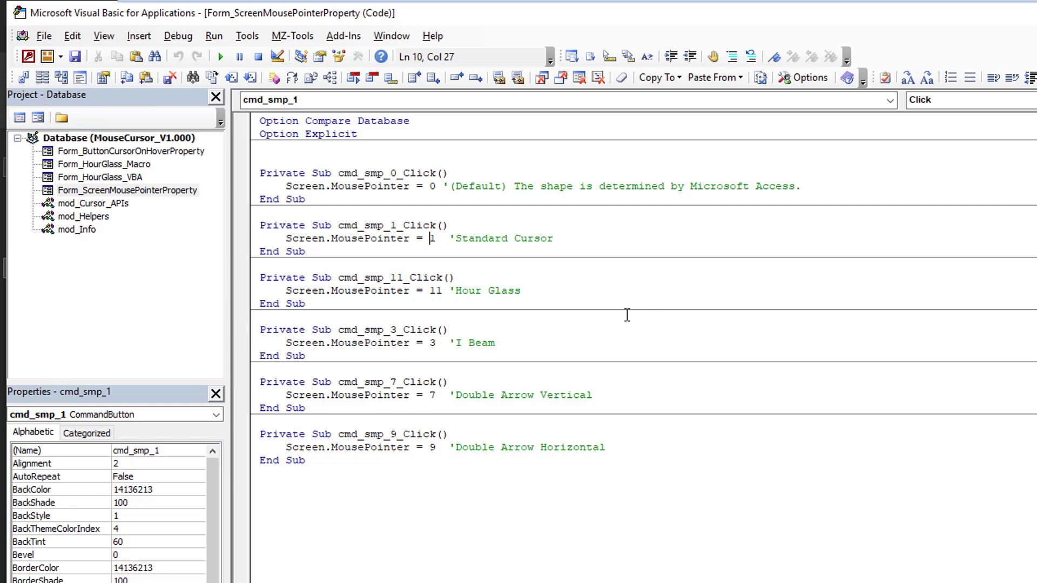
pyautogui.click(287, 186)
pyautogui.moveTo(287, 185); pyautogui.dragTo(435, 186)
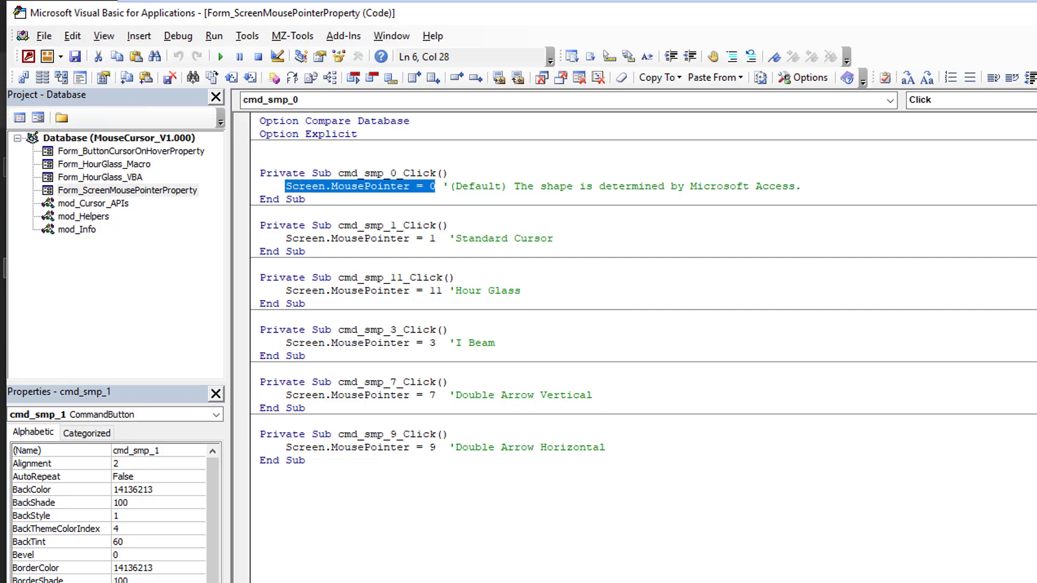
pyautogui.hotkey('alt', 'F11')
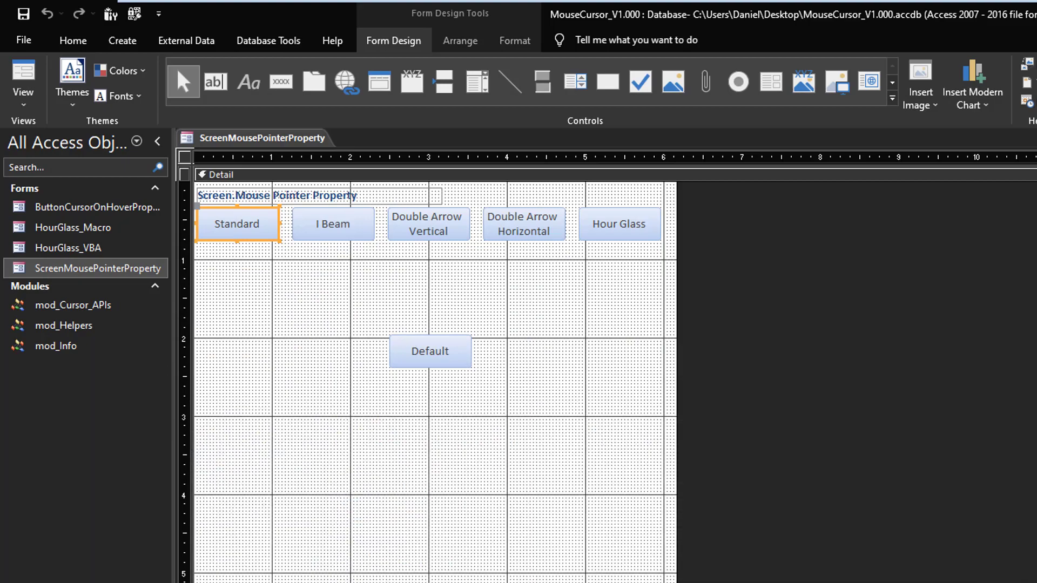
pyautogui.hotkey('ctrl', 'w')
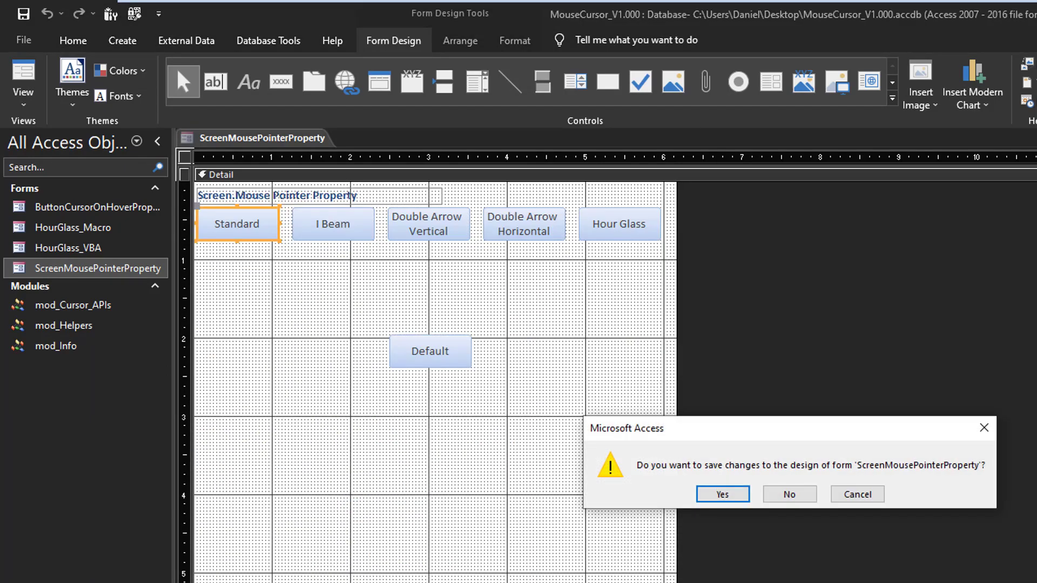
pyautogui.click(789, 494)
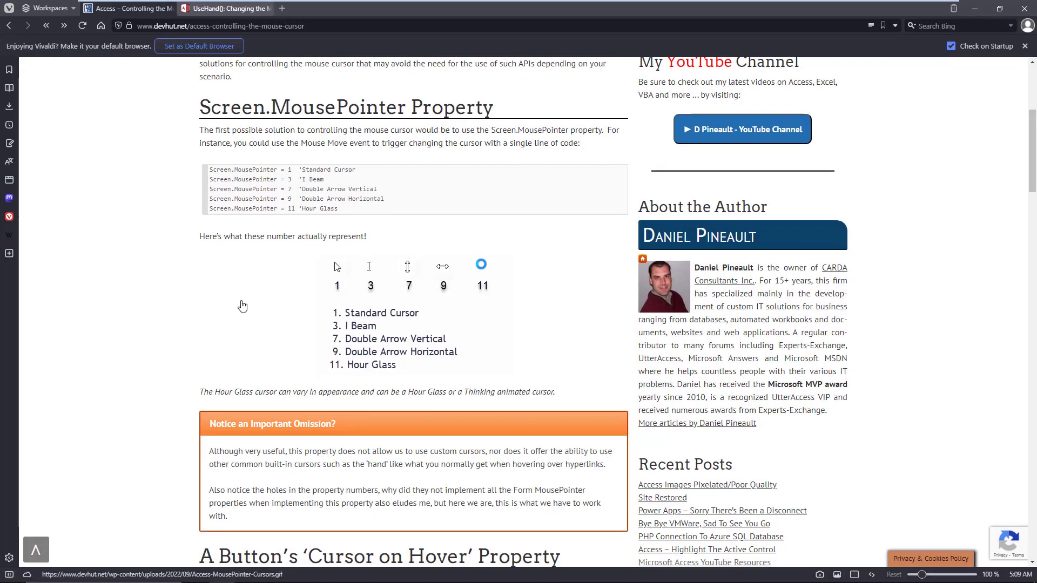
# - Scroll to the article's 'A Button's Cursor on Hover Property' section, then minimize Vivaldi
pyautogui.scroll(-5, 242, 307)
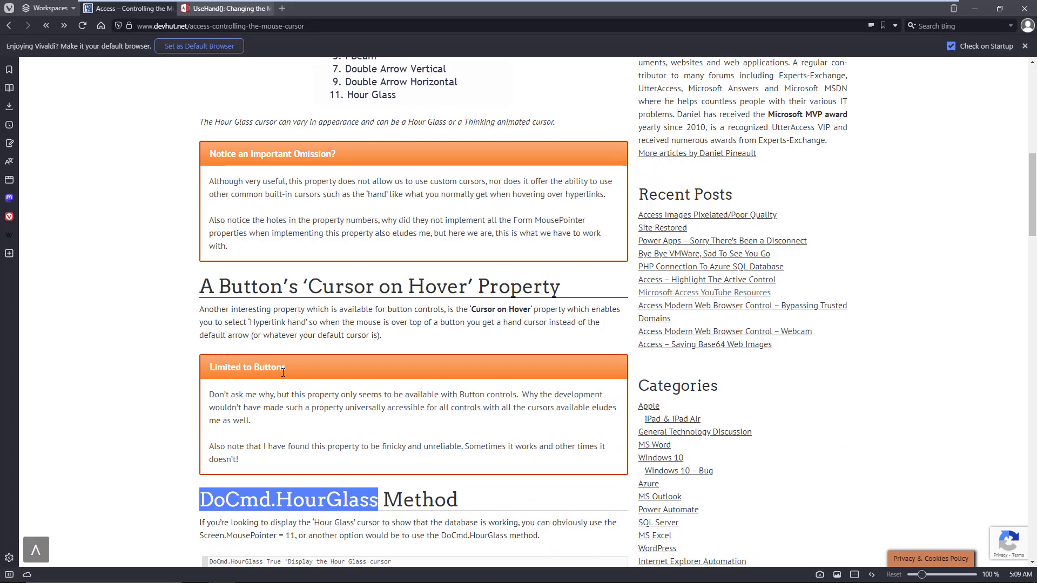
pyautogui.click(975, 9)
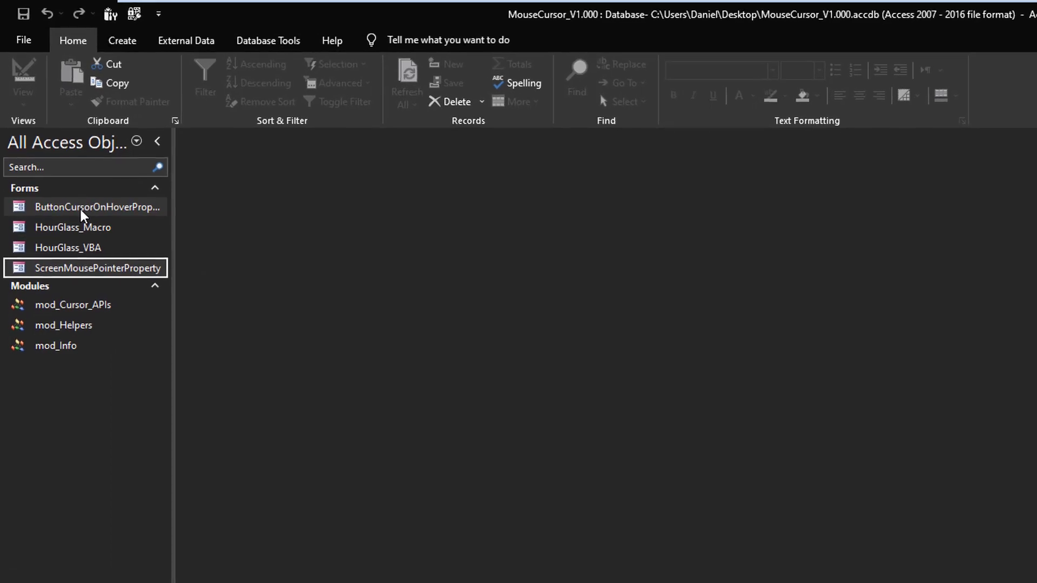
# - Open the ButtonCursorOnHoverProperty form, then the ScreenMousePointerProperty form alongside it
pyautogui.click(53, 140)
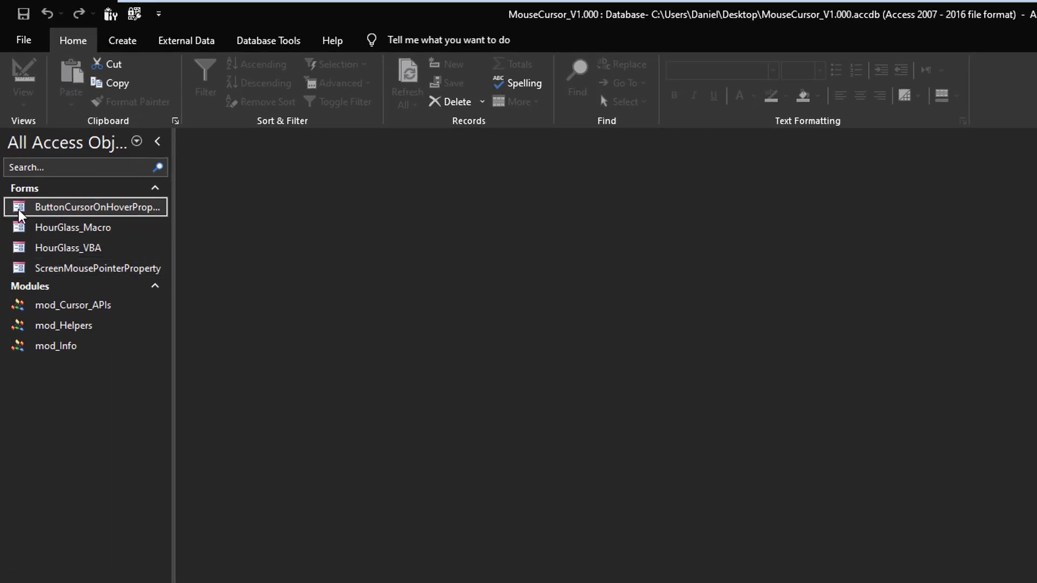
pyautogui.doubleClick(93, 209)
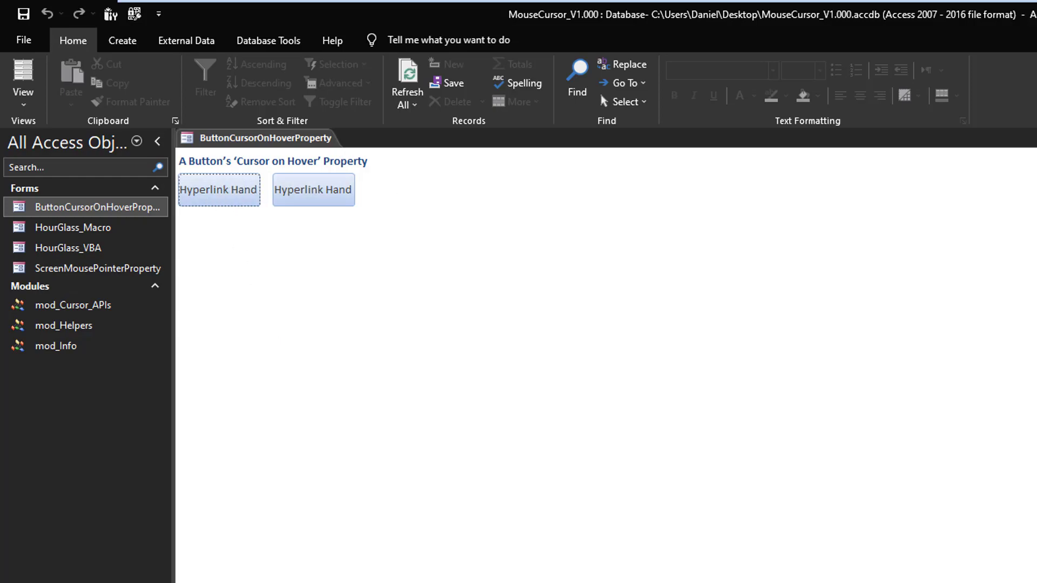
pyautogui.doubleClick(93, 270)
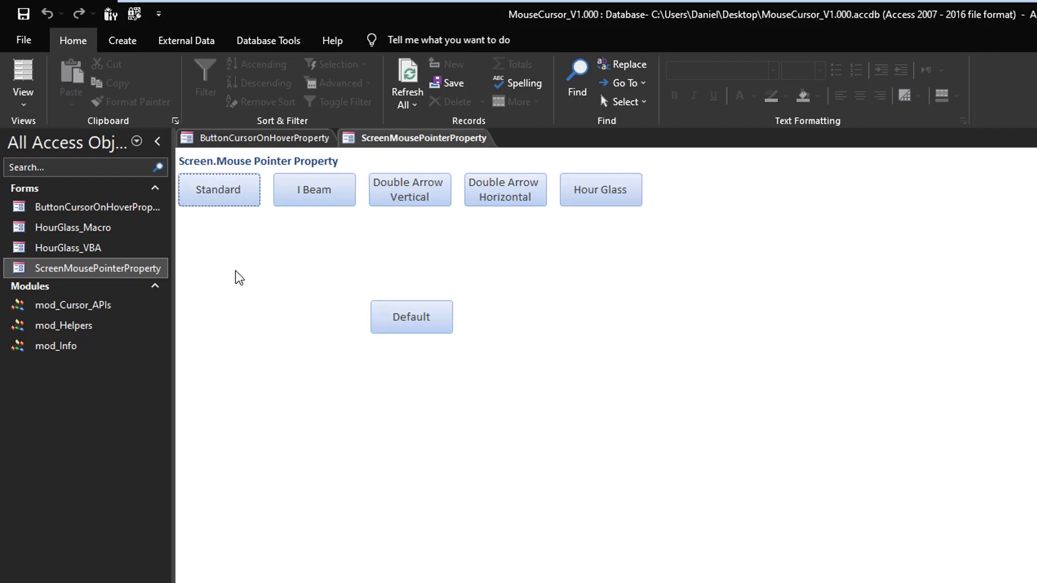
# - Compare the two forms, restoring the default cursor and pressing the first Hyperlink Hand button
pyautogui.click(246, 137)
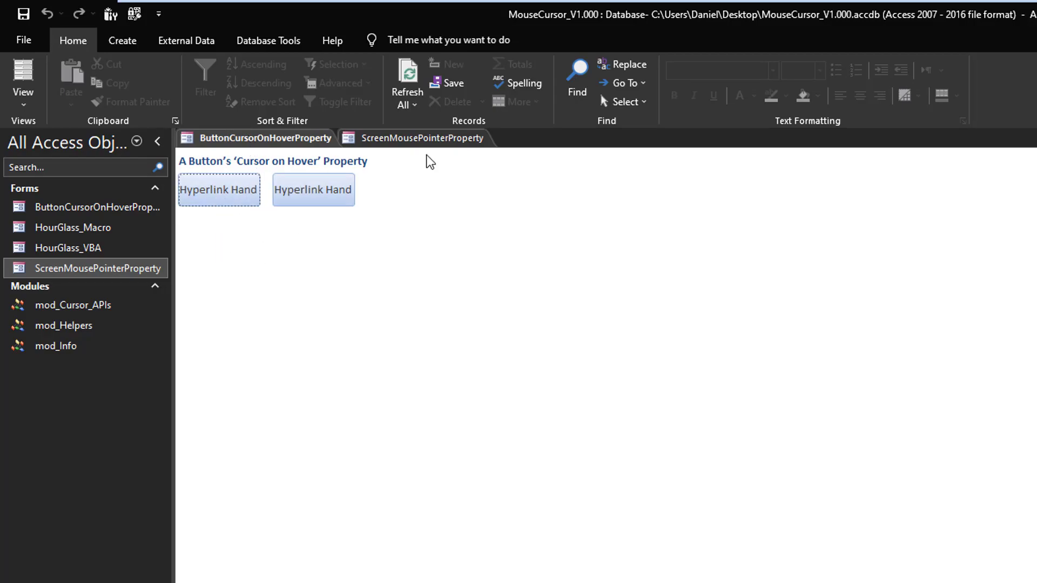
pyautogui.click(346, 139)
pyautogui.click(401, 317)
pyautogui.click(289, 140)
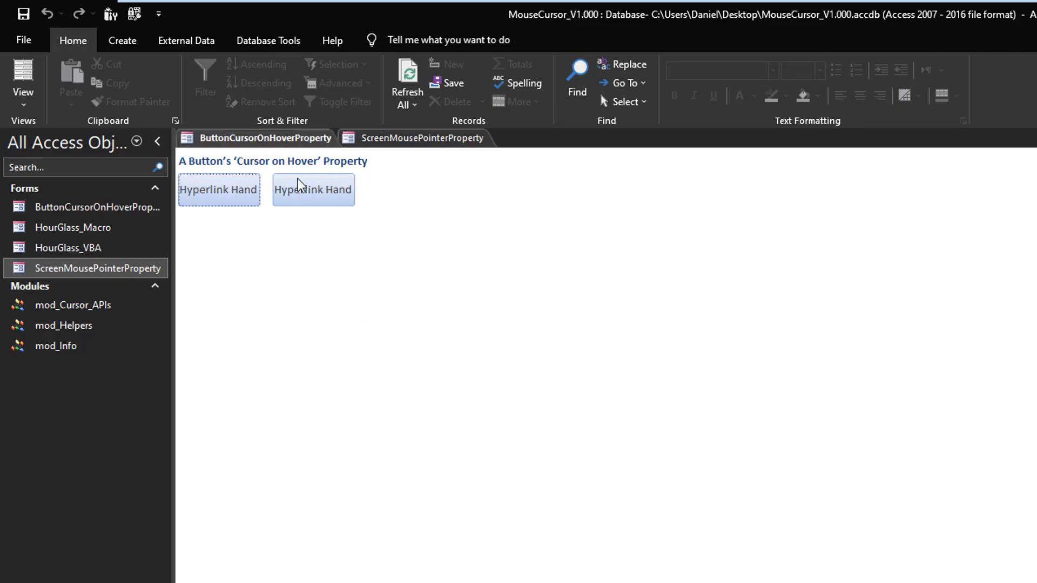
pyautogui.click(233, 202)
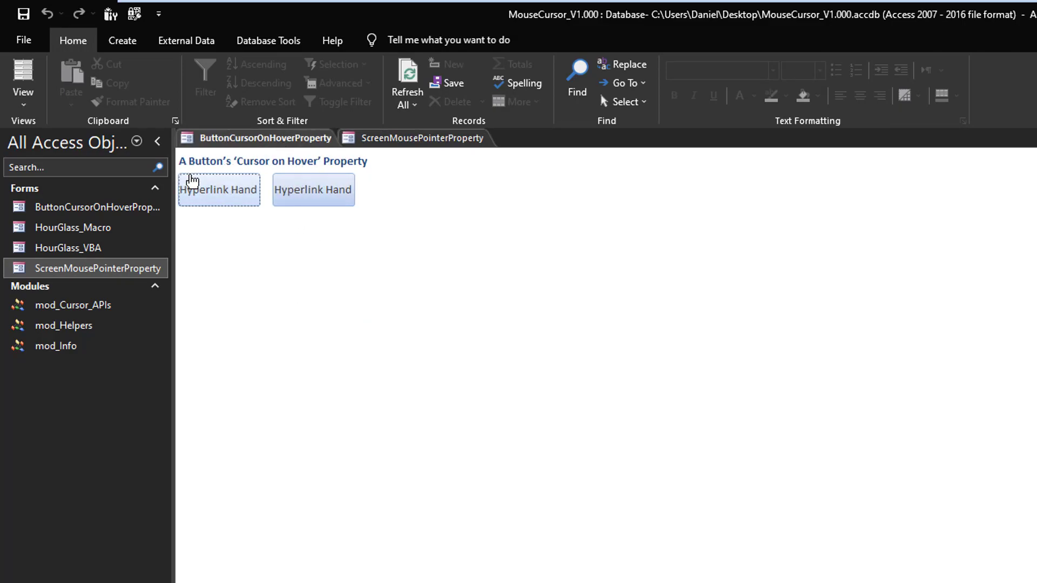
pyautogui.click(393, 141)
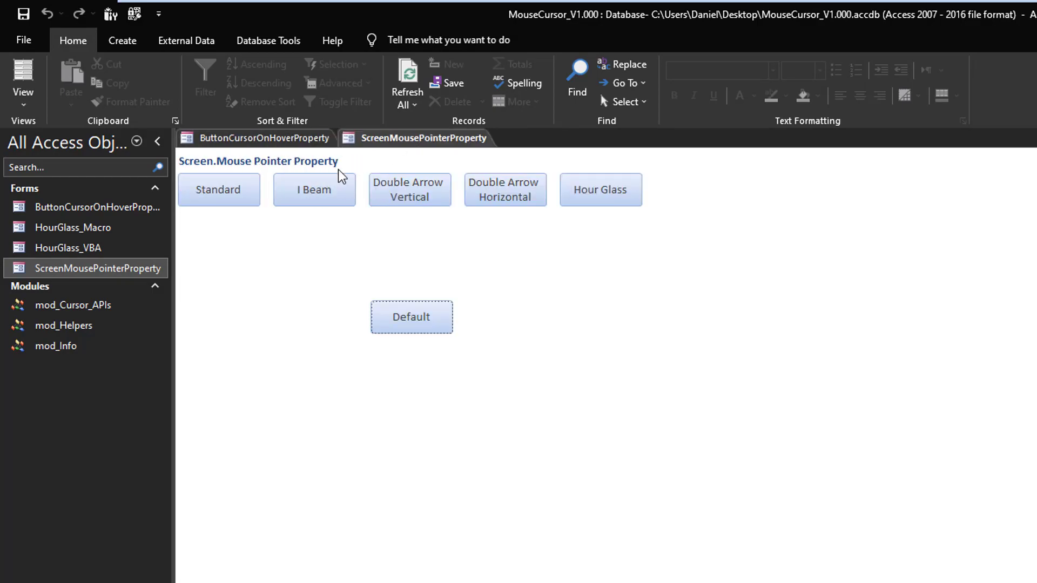
pyautogui.click(245, 138)
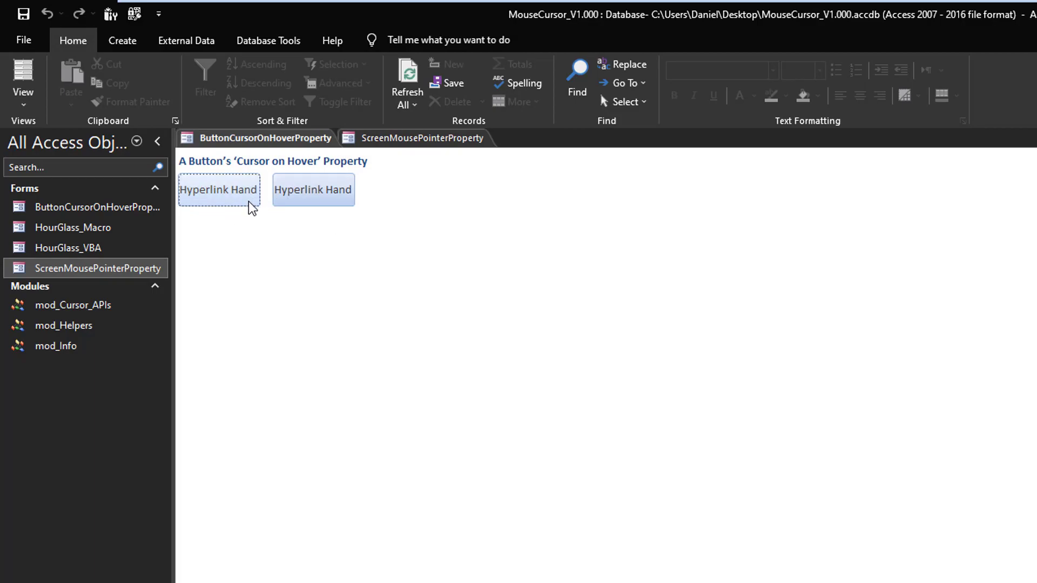
# - Test the Hour Glass and Default pointer buttons, then close the Screen.Mouse Pointer Property form
pyautogui.click(426, 138)
pyautogui.click(600, 195)
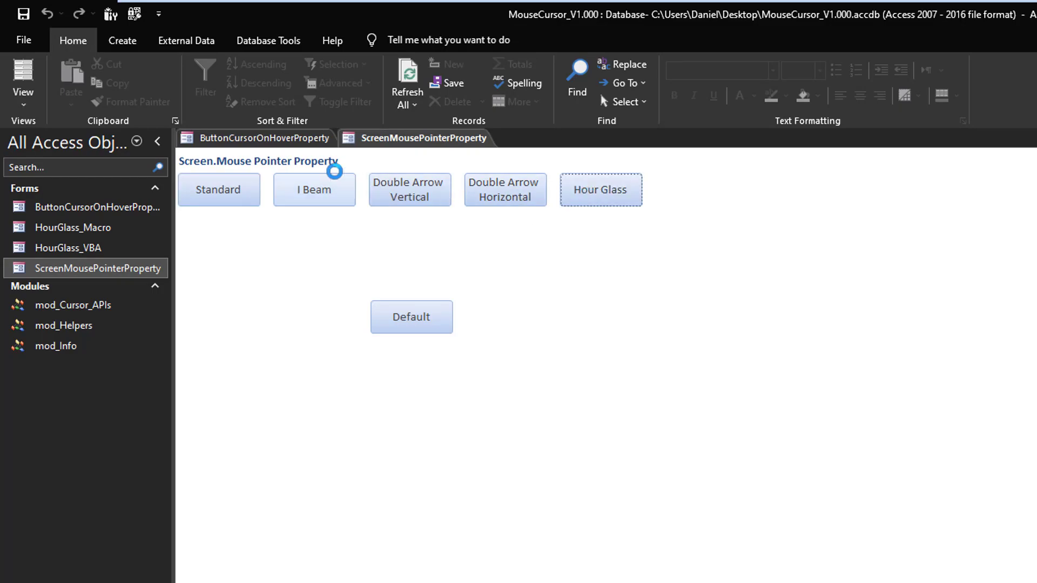
pyautogui.click(250, 136)
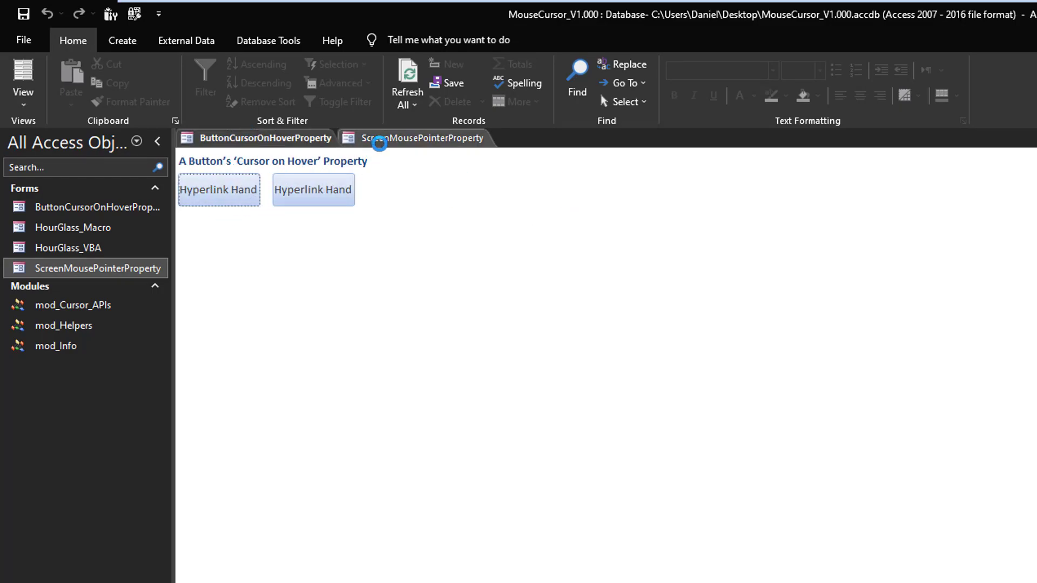
pyautogui.click(379, 140)
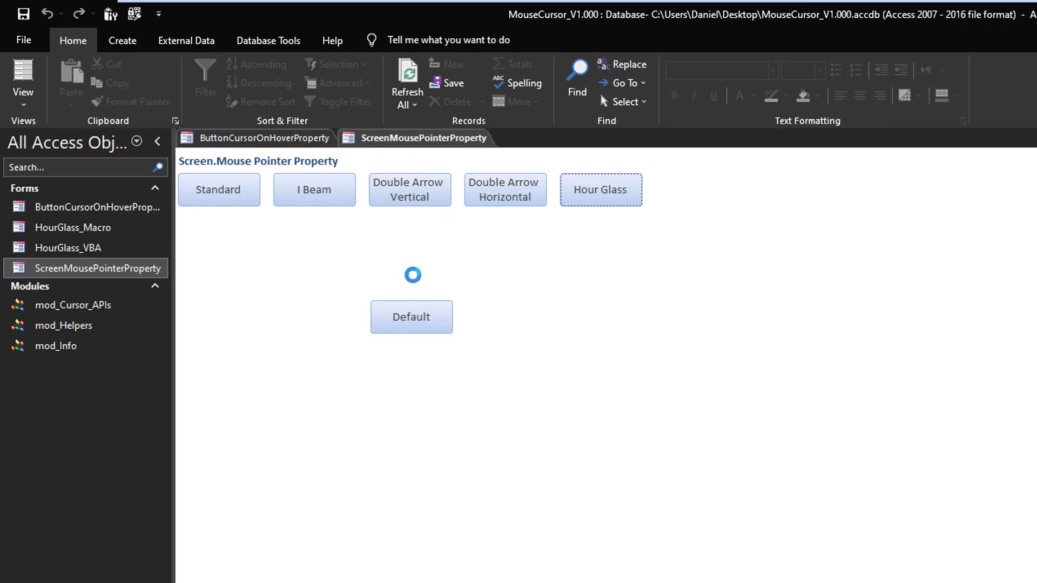
pyautogui.click(401, 319)
pyautogui.click(277, 139)
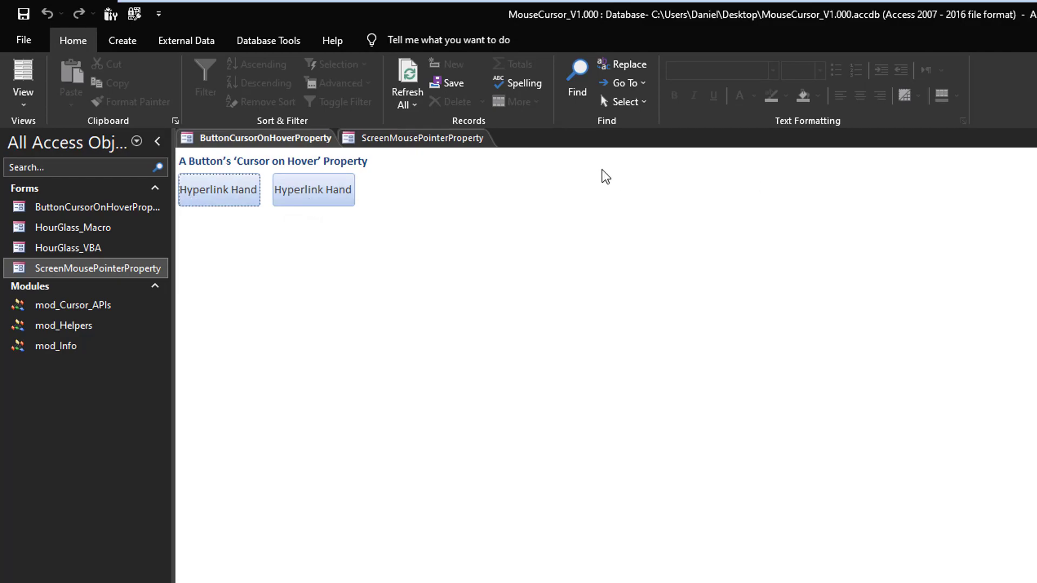
pyautogui.click(465, 141)
pyautogui.hotkey('ctrl', 'w')
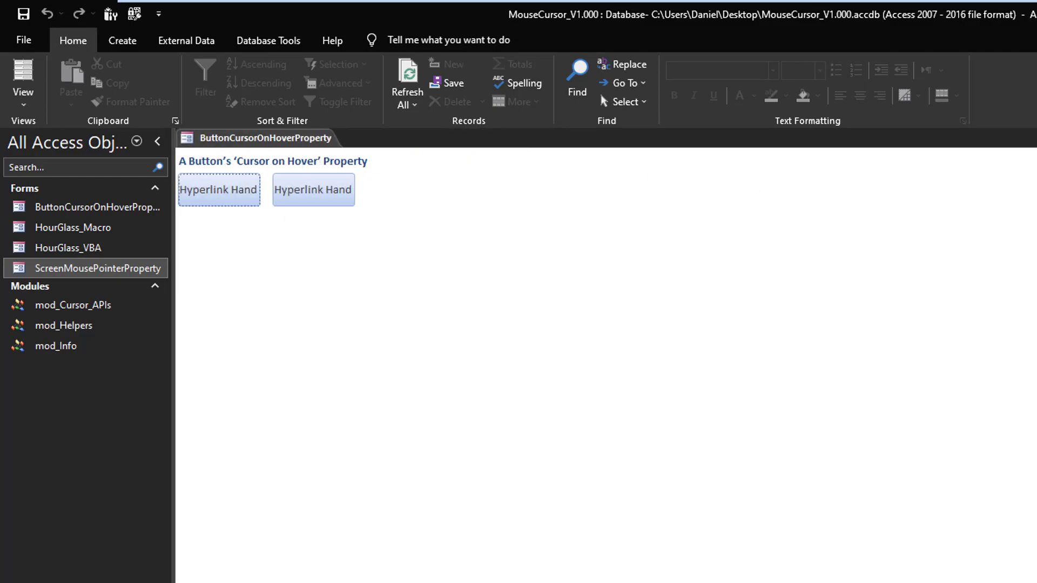
# - In Design View, set the cmd_CoHP button's Cursor On Hover to Default and close the design
pyautogui.rightClick(282, 136)
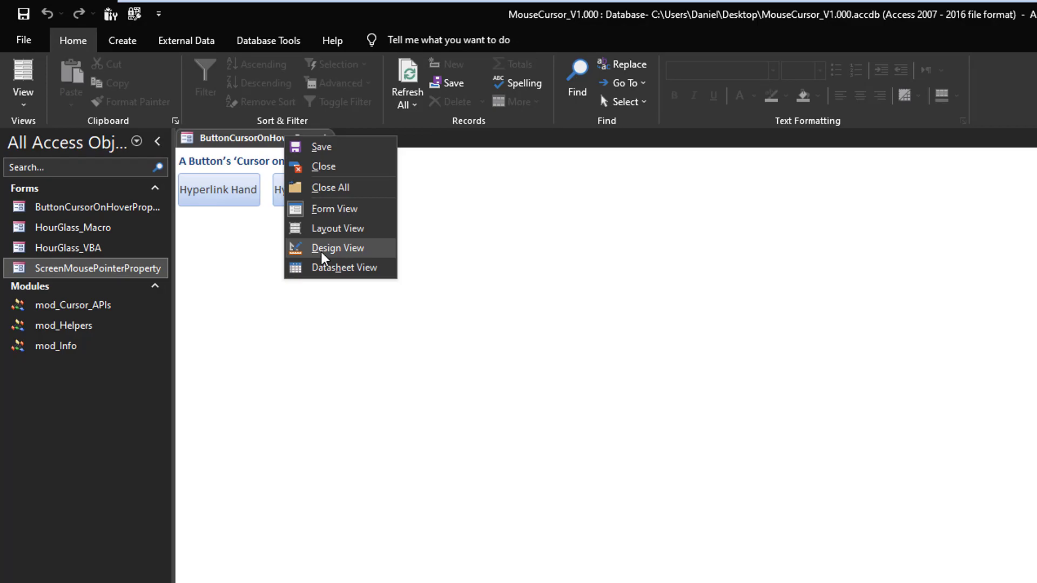
pyautogui.click(322, 250)
pyautogui.click(241, 231)
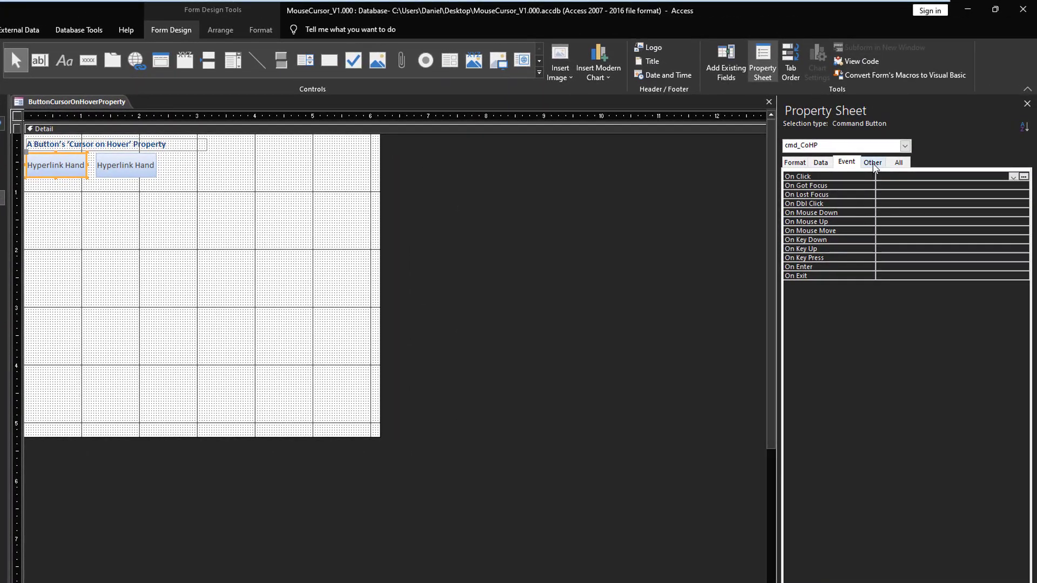
pyautogui.click(873, 163)
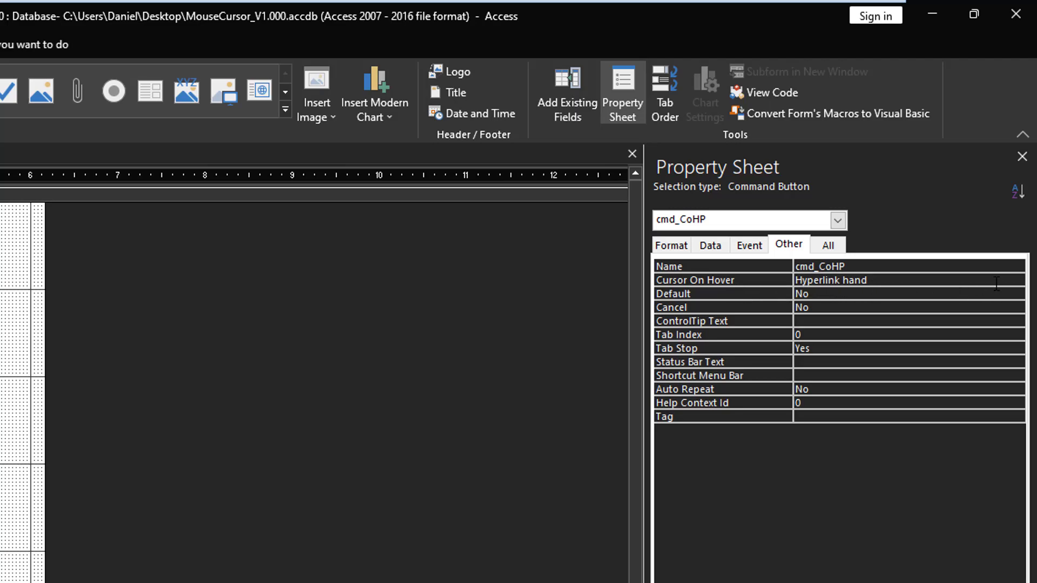
pyautogui.click(1016, 280)
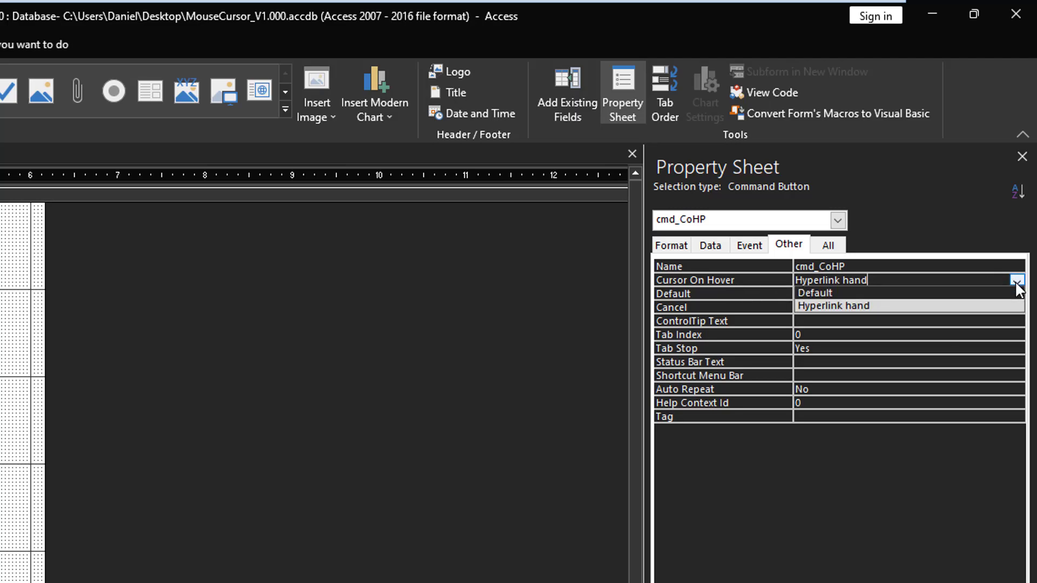
pyautogui.click(1001, 294)
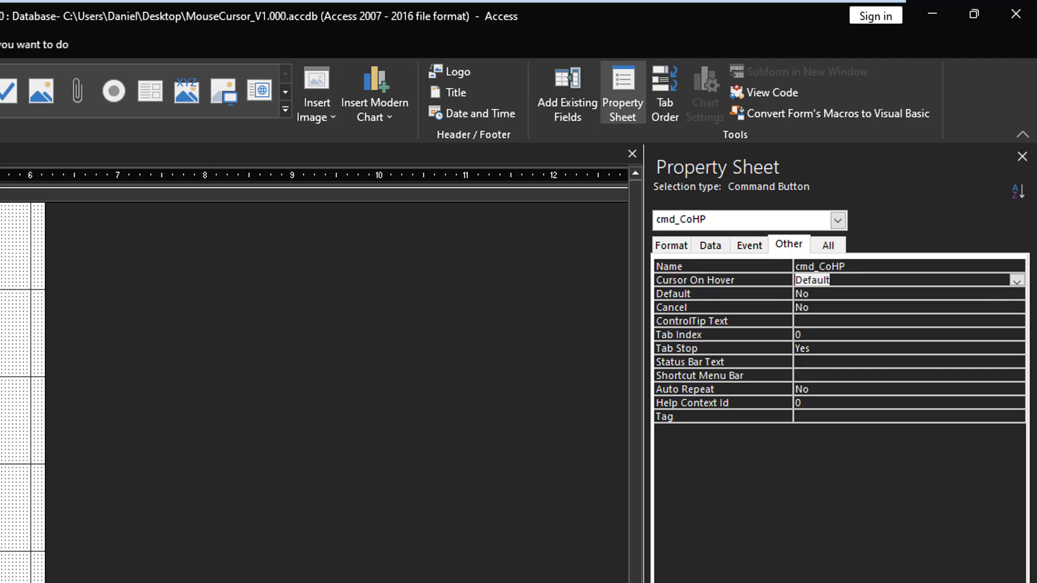
pyautogui.click(631, 155)
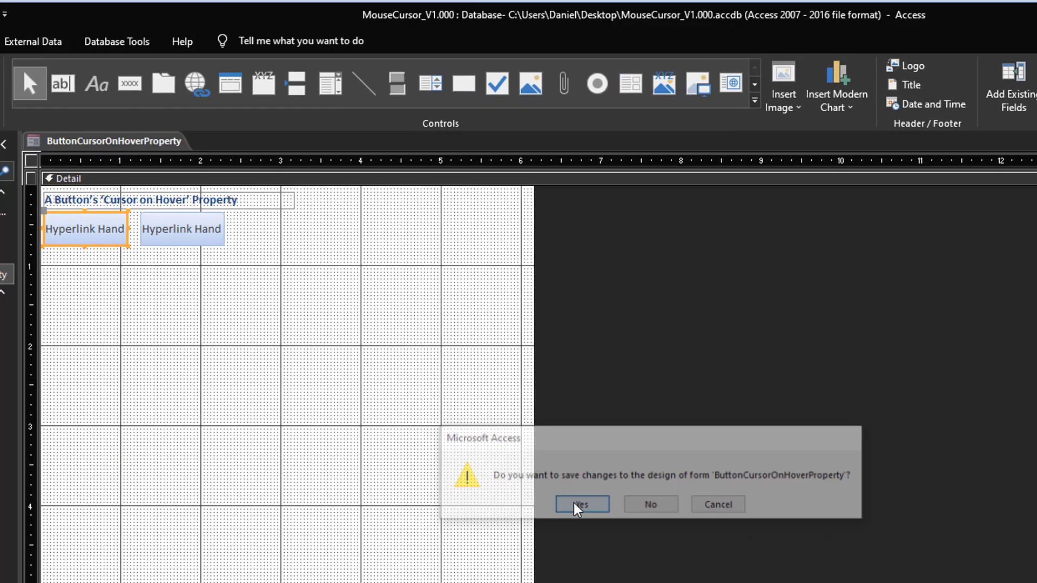
# - Save the design, reopen both forms to test the button, then close the Cursor on Hover form
pyautogui.click(131, 548)
pyautogui.doubleClick(128, 265)
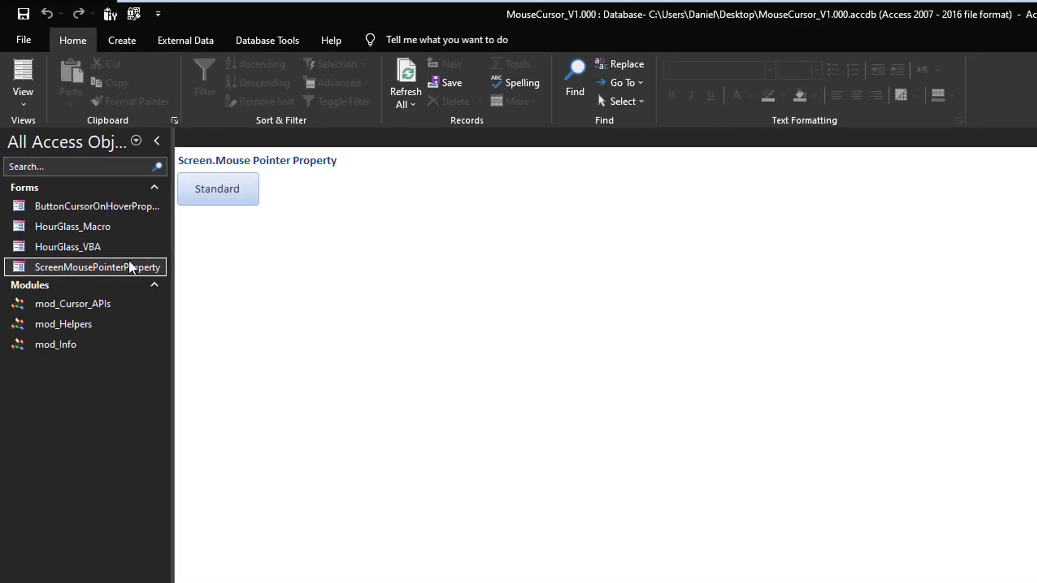
pyautogui.doubleClick(115, 208)
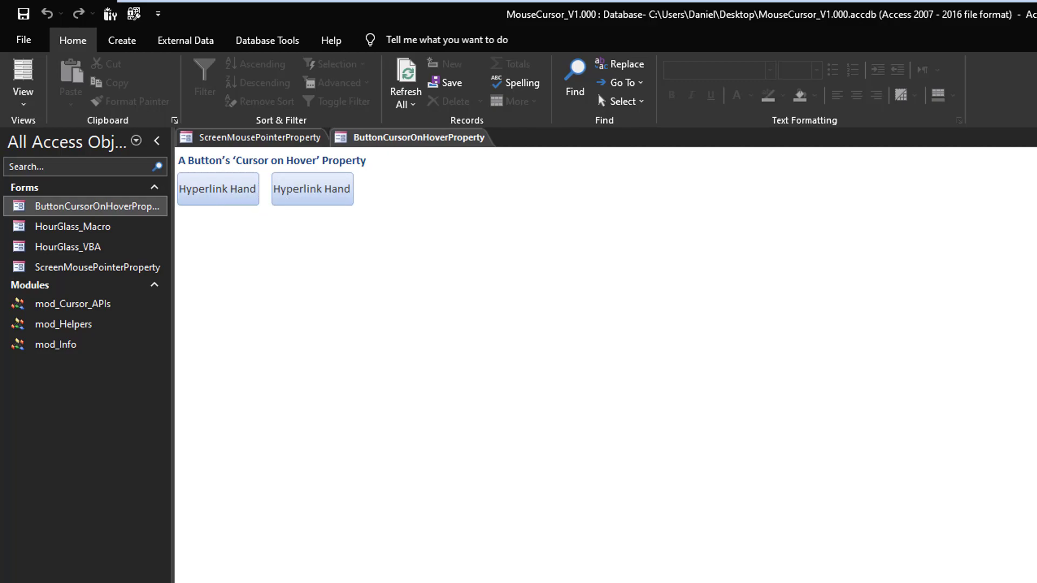
pyautogui.hotkey('ctrl', 'w')
pyautogui.hotkey('ctrl', 'w')
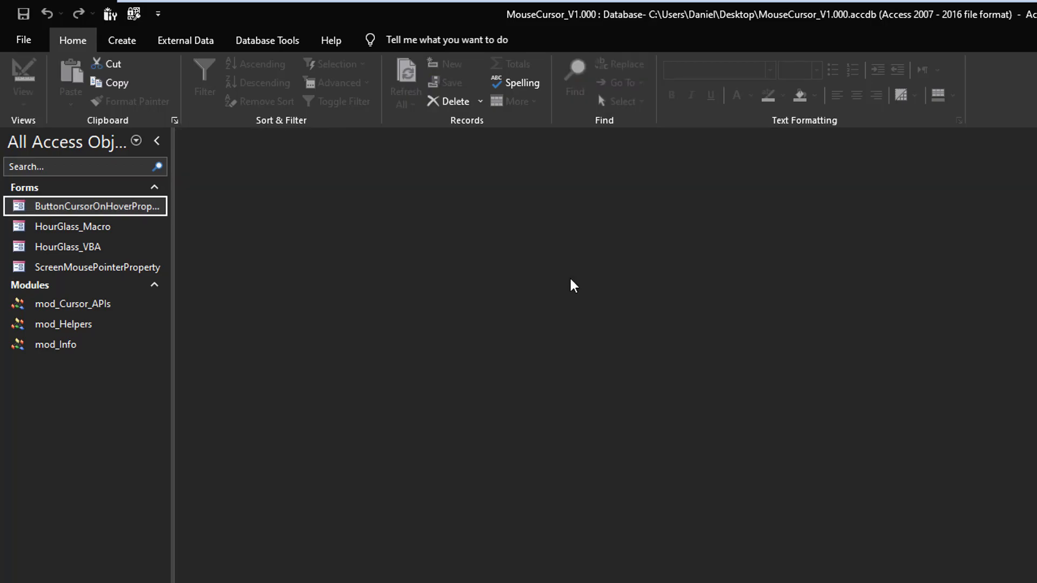
# - Set ButtonCursorOnHoverProperty's Cursor On Hover back to Hyperlink hand in Design View and save
pyautogui.rightClick(111, 208)
pyautogui.click(156, 256)
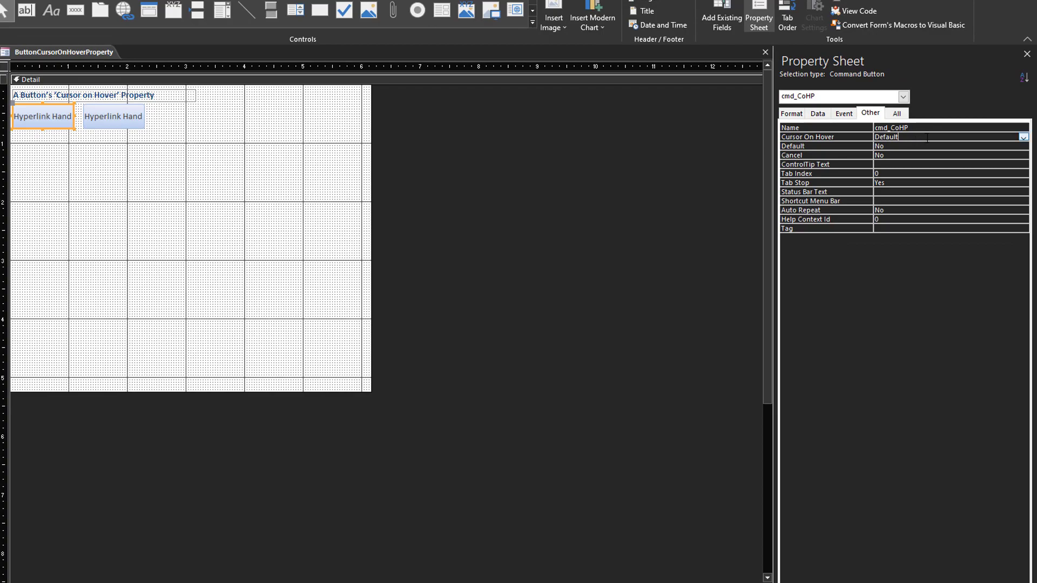
pyautogui.click(1024, 137)
pyautogui.click(961, 154)
pyautogui.click(766, 52)
pyautogui.click(406, 318)
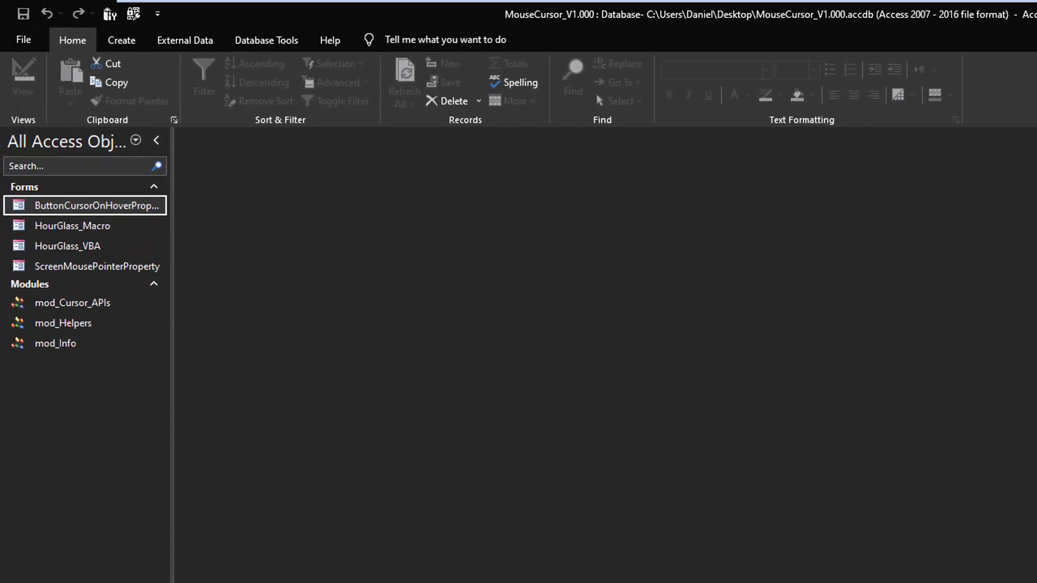
# - Switch to Vivaldi and scroll the devhut article to the DoCmd.HourGlass Method section
pyautogui.hotkey('alt', 'Tab')
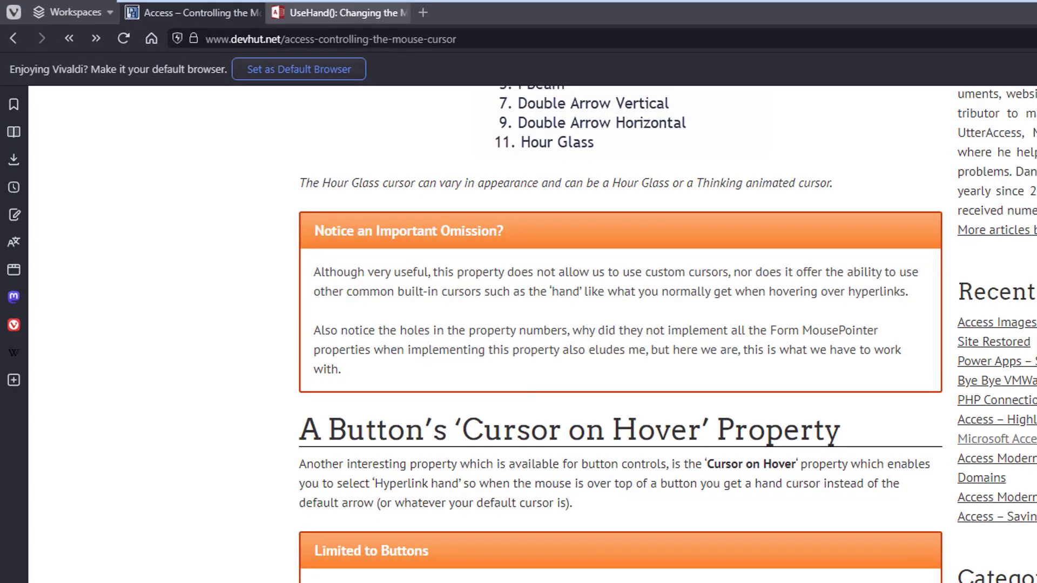
pyautogui.scroll(-8, 297, 408)
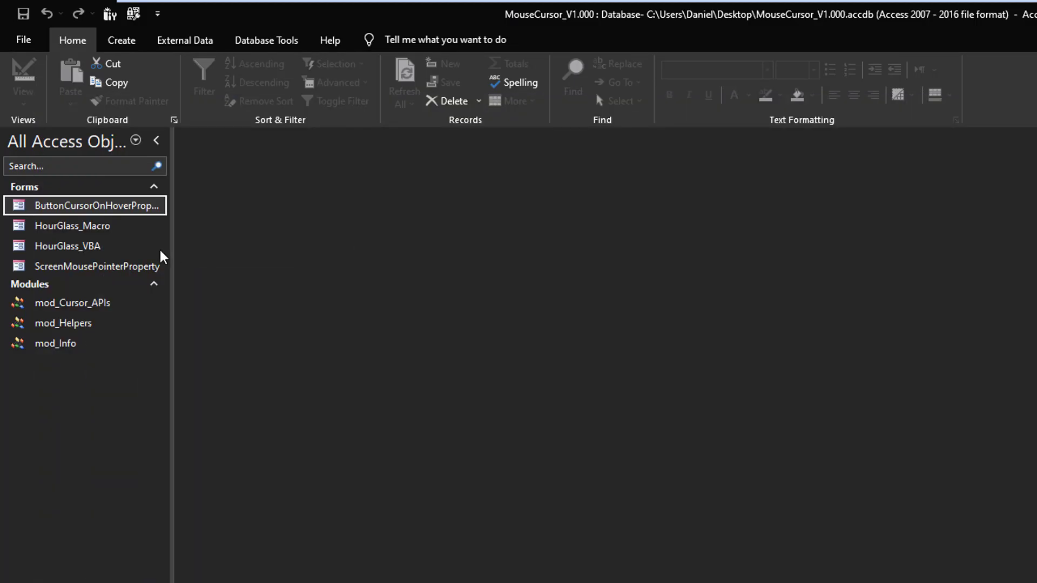
# - Launch the HourGlass_Macro form and press its Hour Glass button to briefly show the busy pointer
pyautogui.click(102, 226)
pyautogui.click(110, 247)
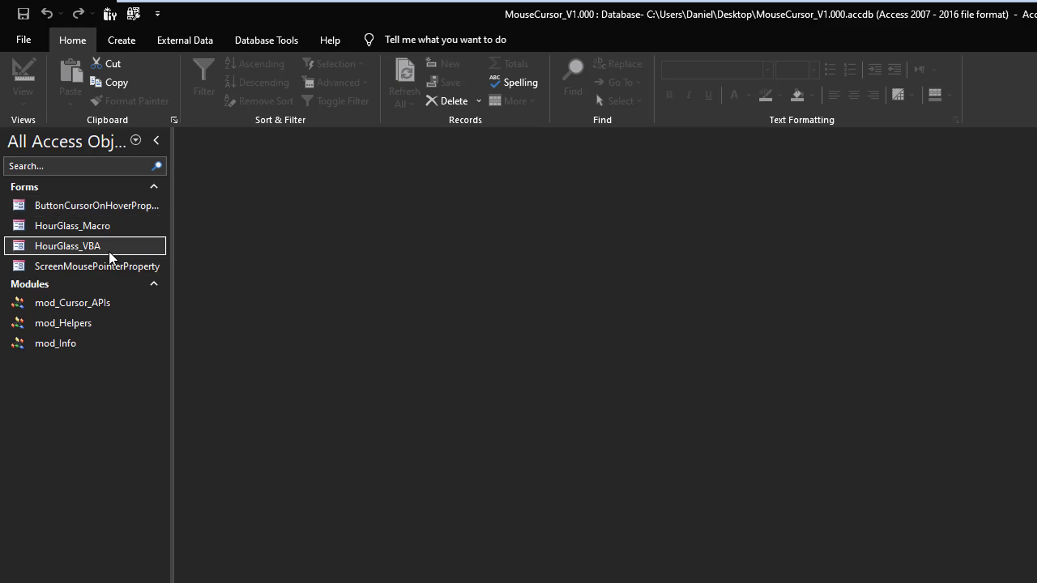
pyautogui.press('Up')
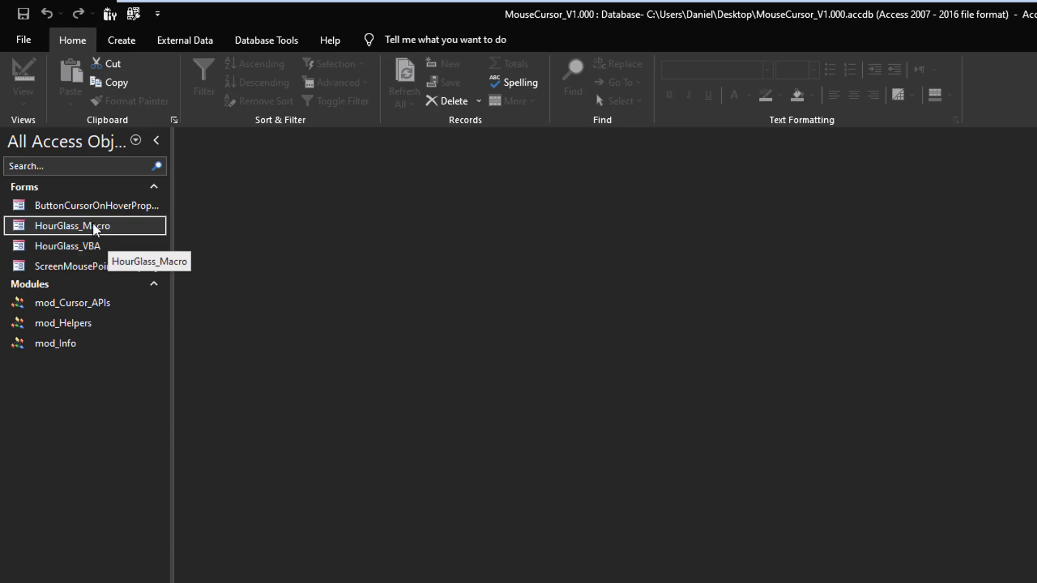
pyautogui.doubleClick(95, 228)
pyautogui.click(222, 204)
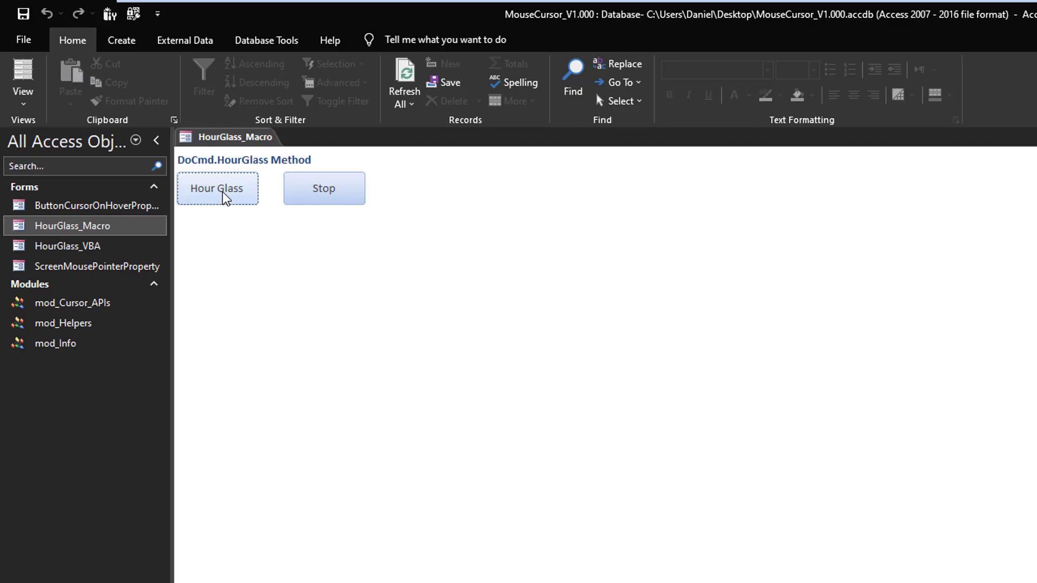
pyautogui.click(224, 197)
# - Open HourGlass_Macro in Design View and bring up its button's embedded On Click macro
pyautogui.rightClick(235, 144)
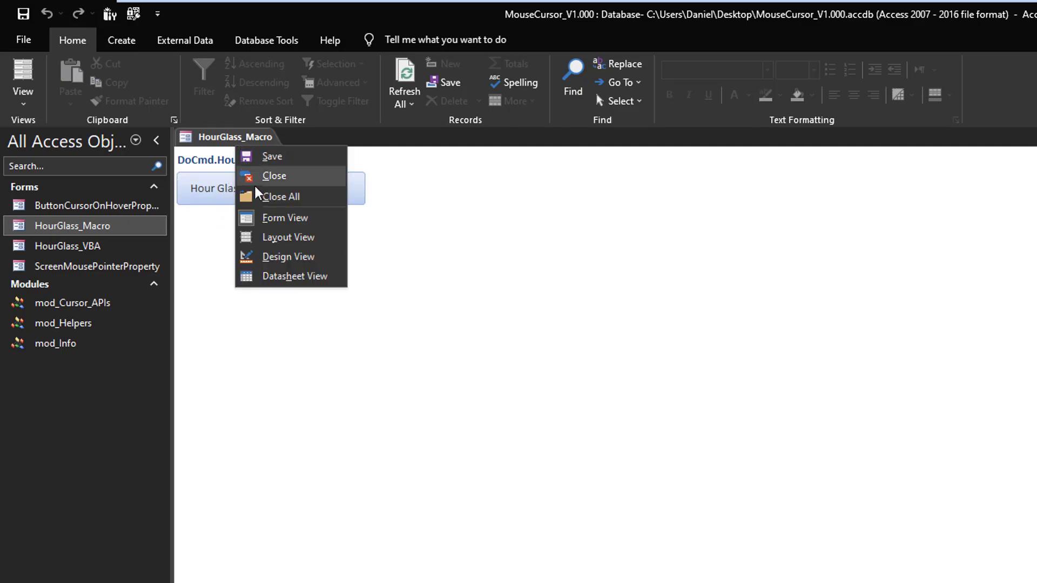
pyautogui.click(276, 258)
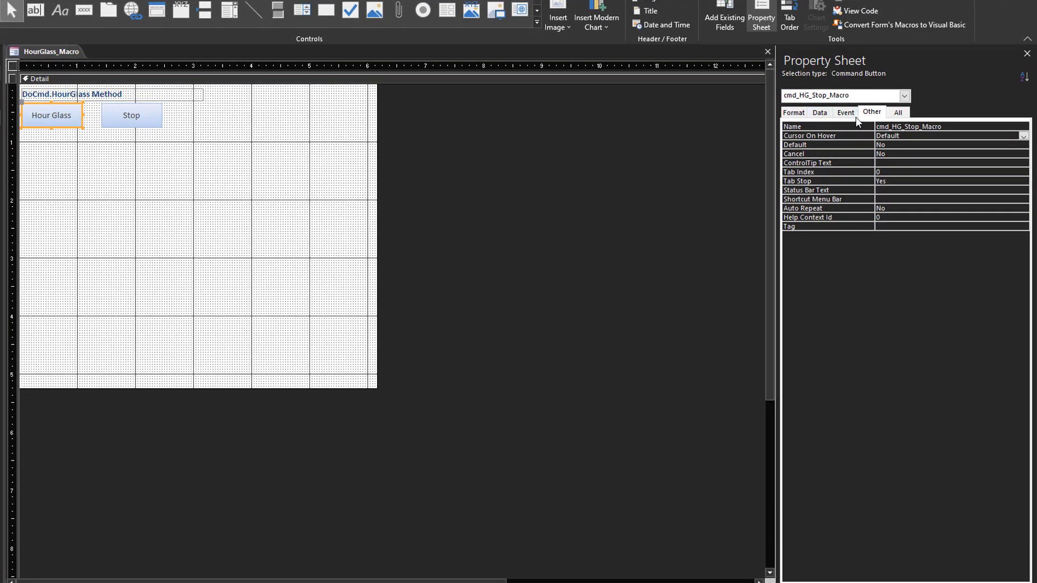
pyautogui.click(846, 112)
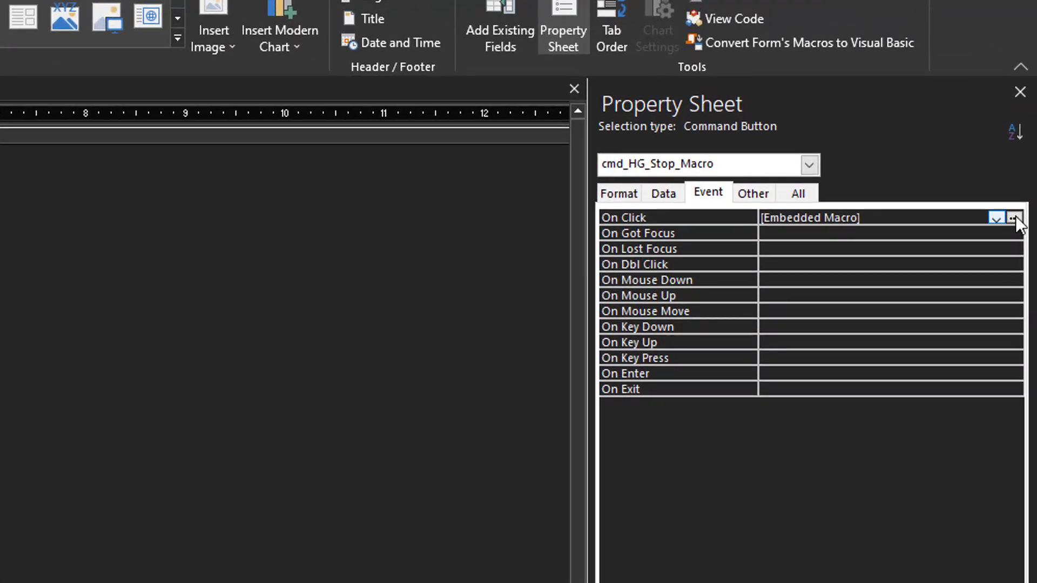
pyautogui.click(1021, 147)
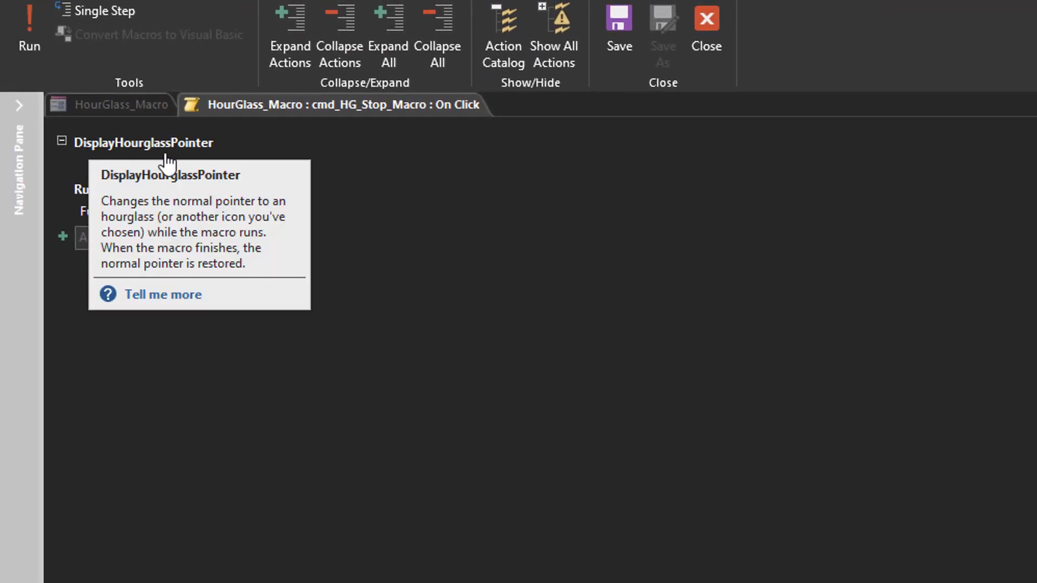
# - Confirm Hourglass On stays Yes before Wait(2000), then close the macro and the form
pyautogui.click(300, 156)
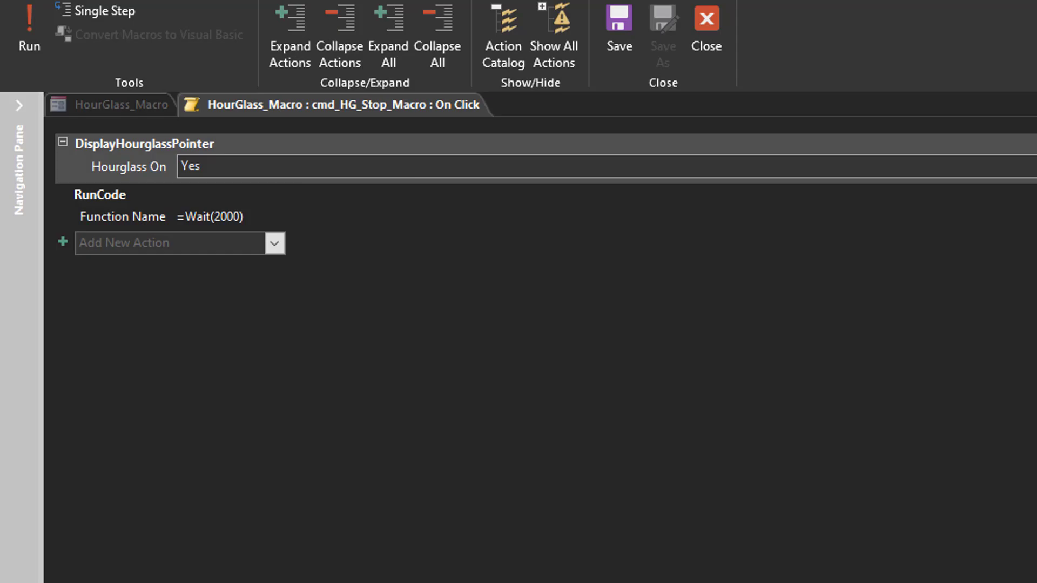
pyautogui.click(190, 166)
pyautogui.hotkey('alt', 'Down')
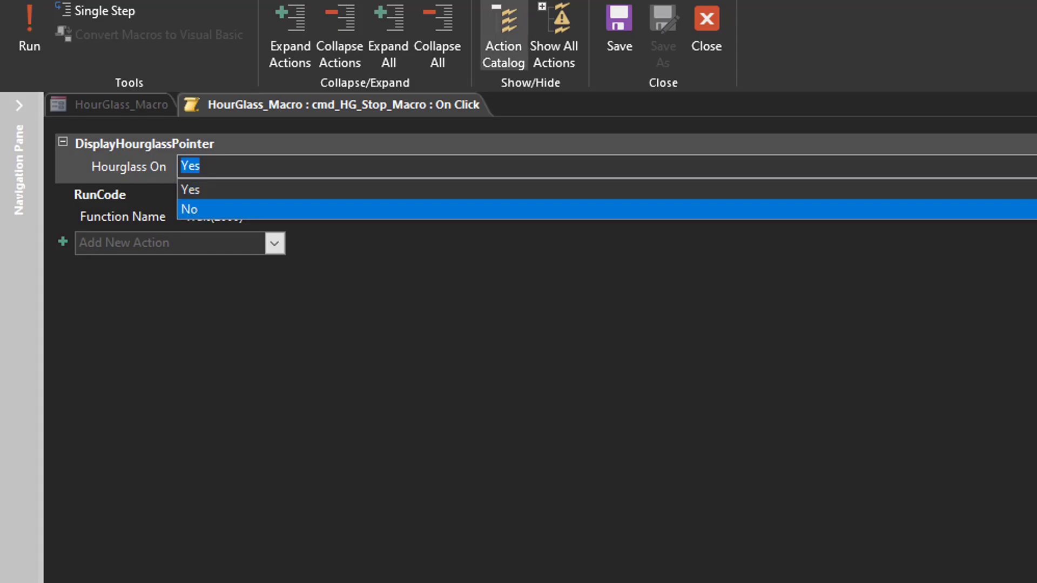
pyautogui.click(547, 434)
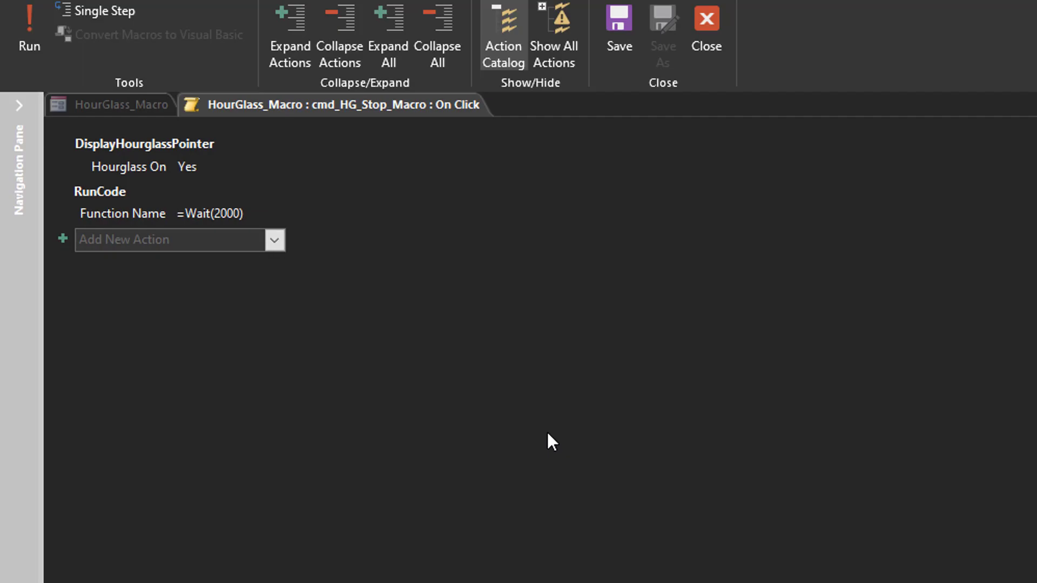
pyautogui.moveTo(106, 201)
pyautogui.moveTo(248, 216)
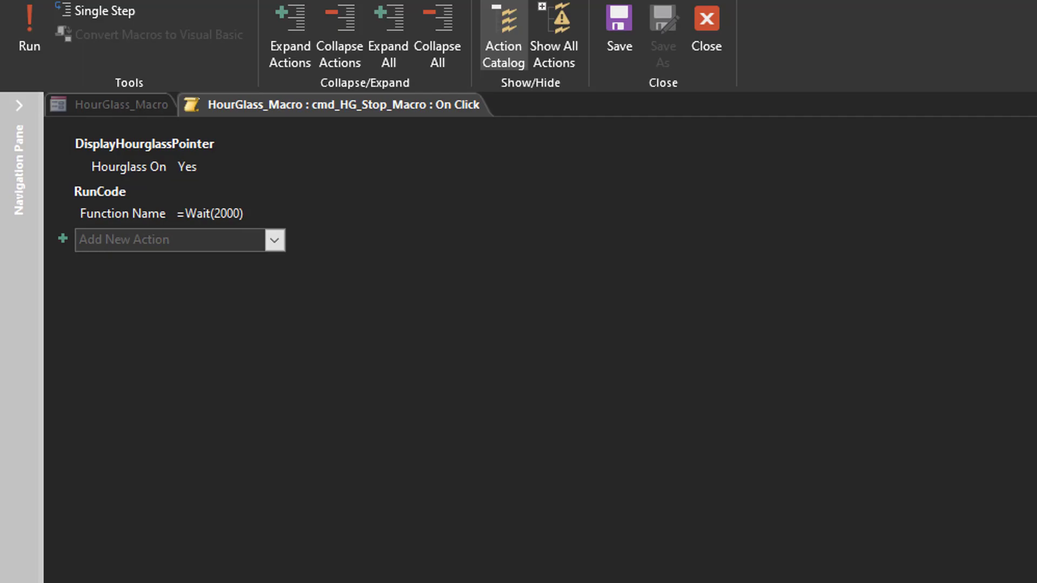
pyautogui.click(706, 27)
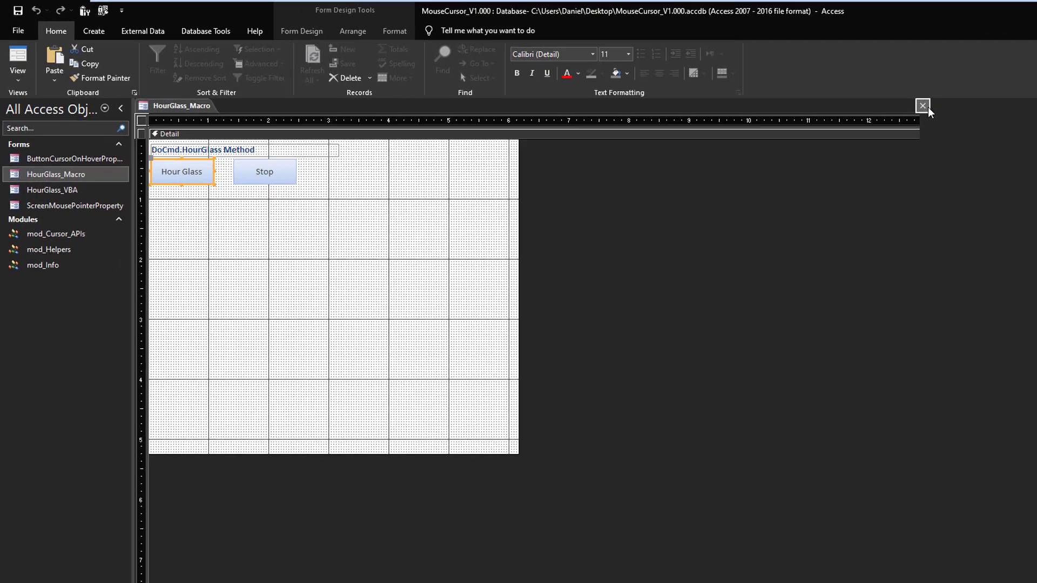
pyautogui.click(923, 106)
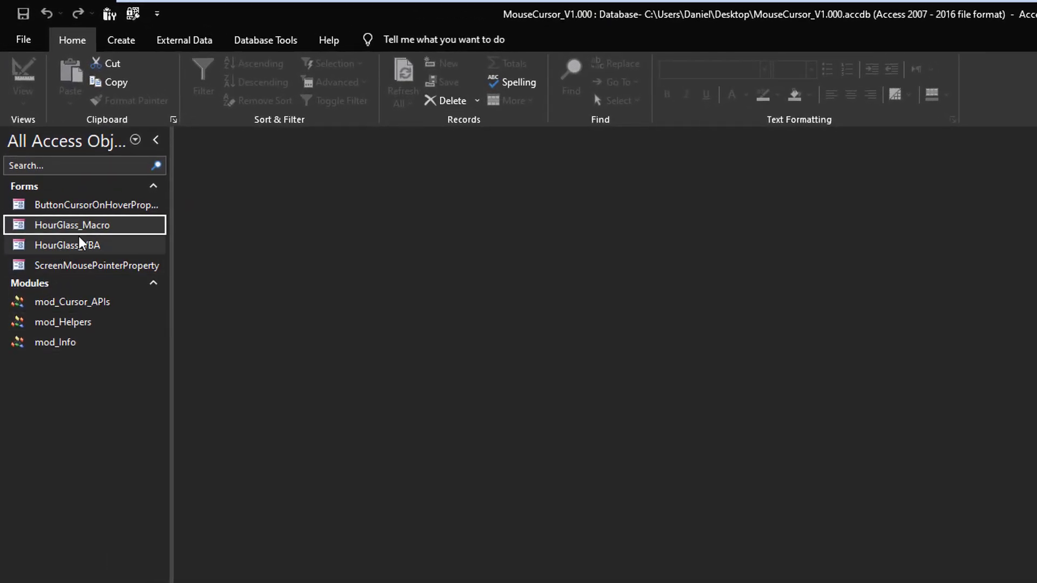
# - Open HourGlass_VBA, test the busy cursor over Hour Glass, and bring up the view menu
pyautogui.click(66, 192)
pyautogui.rightClick(66, 193)
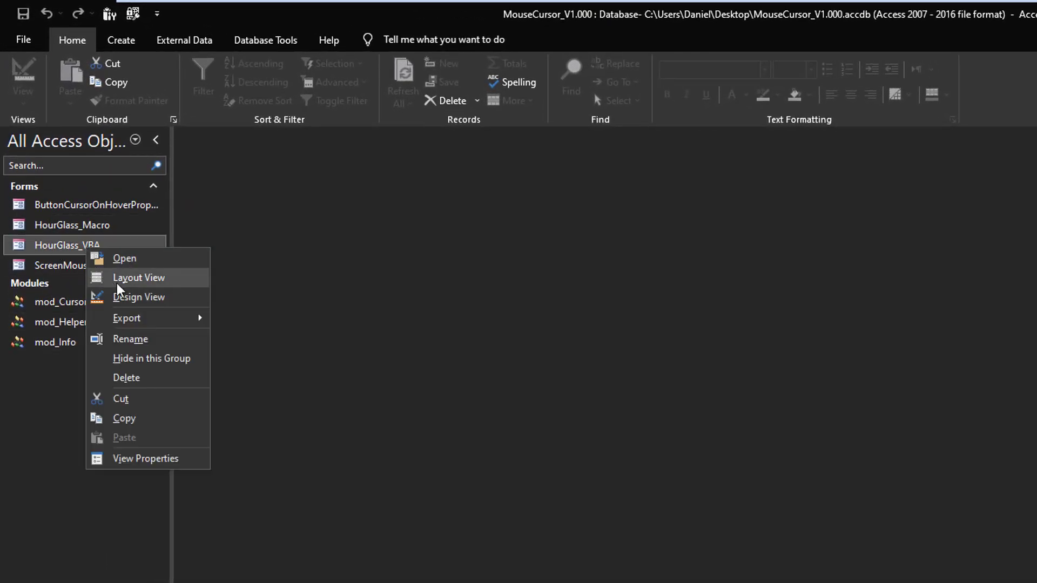
pyautogui.click(93, 257)
pyautogui.click(218, 189)
pyautogui.click(208, 189)
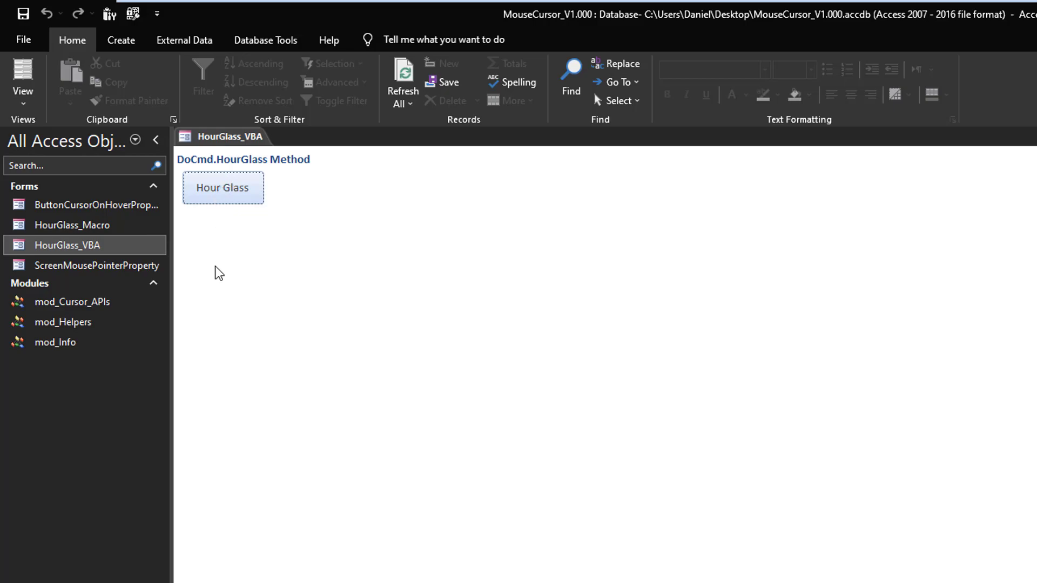
pyautogui.rightClick(230, 140)
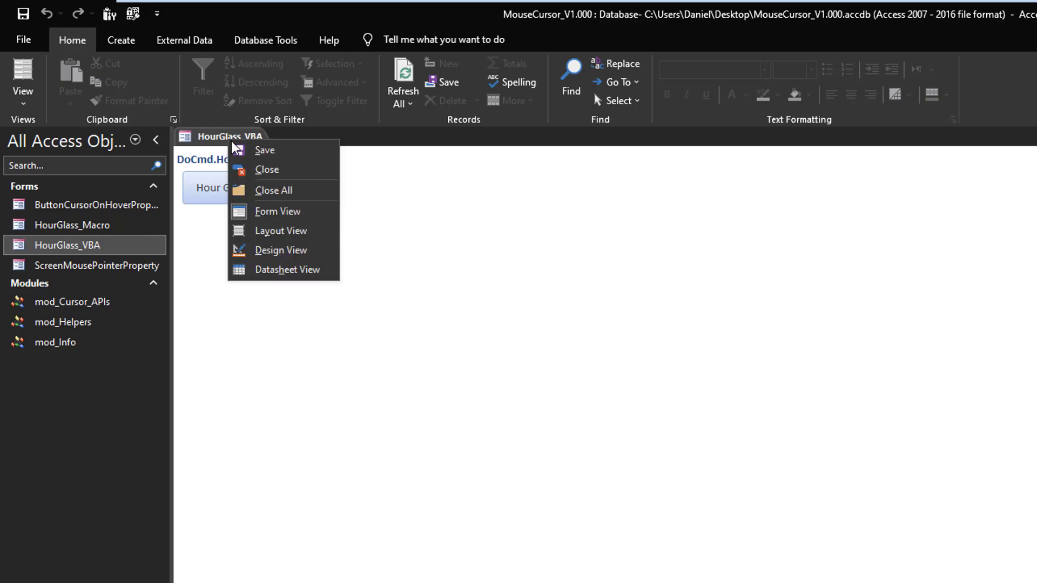
# - In Design view, compare Hour Glass and Detail events, then open the button's On Mouse Move code
pyautogui.click(263, 250)
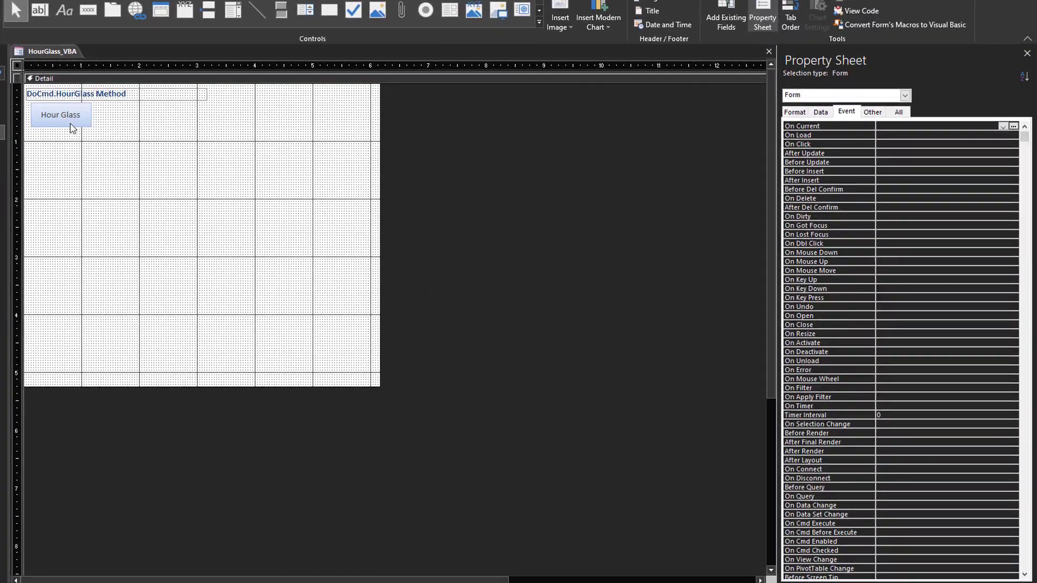
pyautogui.click(73, 126)
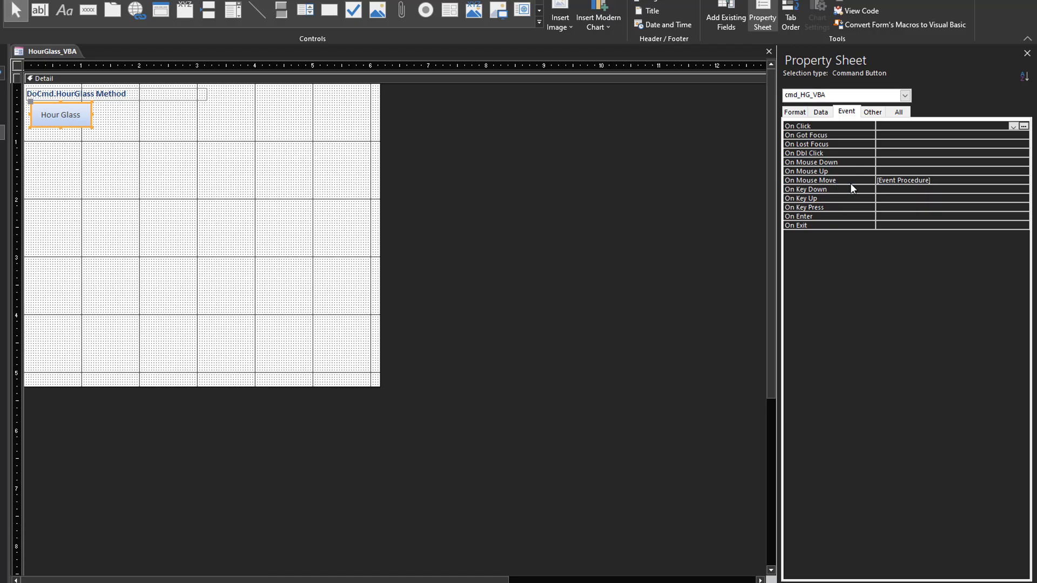
pyautogui.click(33, 79)
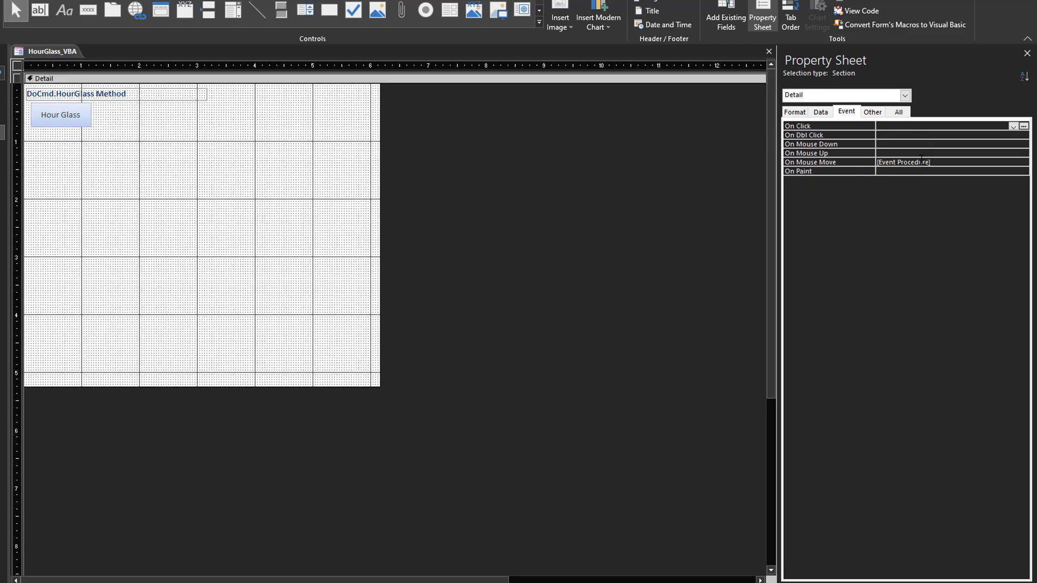
pyautogui.click(71, 118)
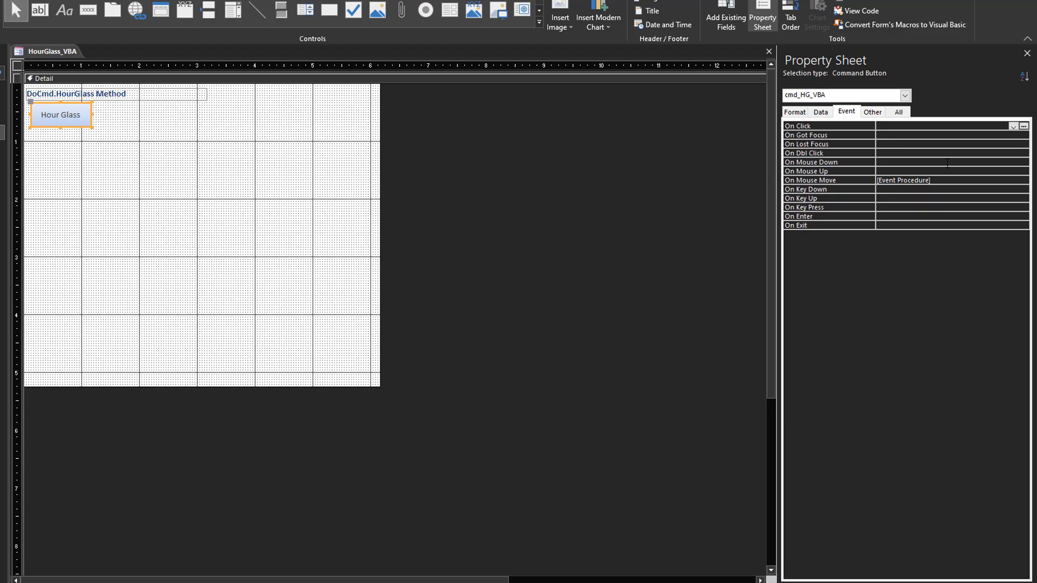
pyautogui.click(1000, 179)
pyautogui.click(1023, 180)
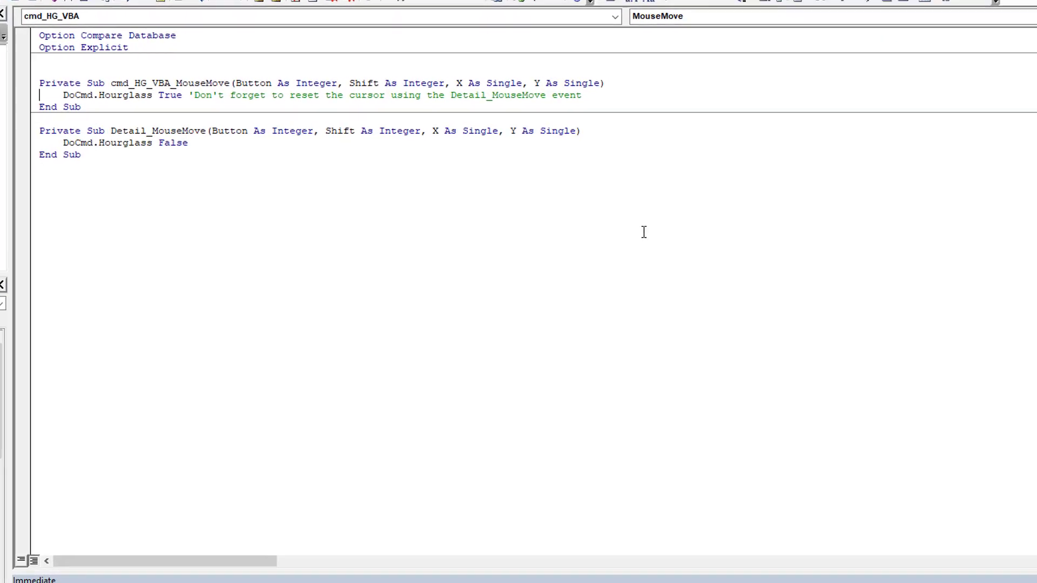
# - Highlight cmd_HG_VBA_MouseMove's Hourglass True and Detail_MouseMove's False in the existing code
pyautogui.click(102, 87)
pyautogui.moveTo(102, 87); pyautogui.dragTo(232, 88)
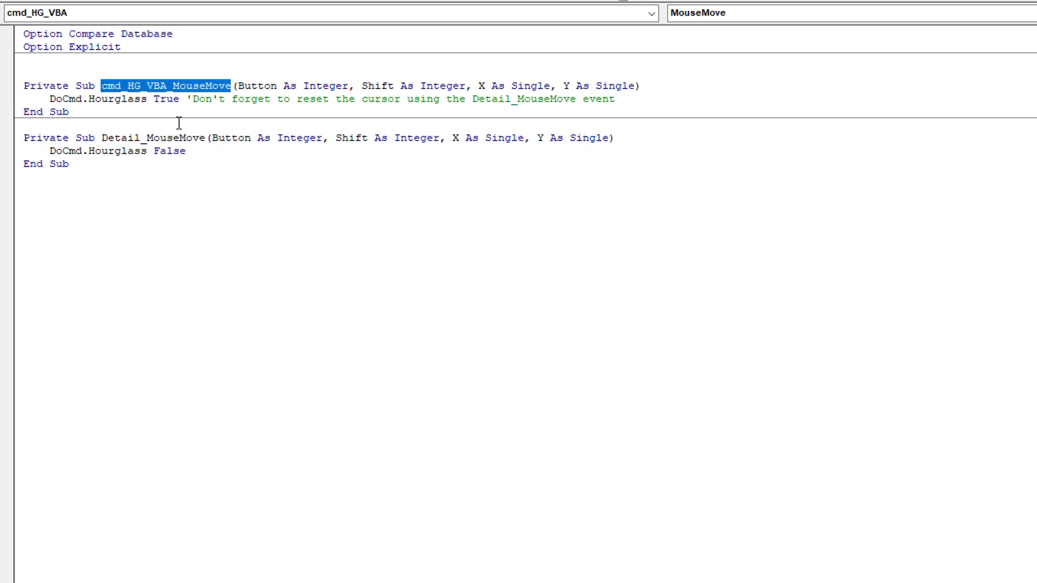
pyautogui.click(101, 107)
pyautogui.doubleClick(102, 99)
pyautogui.doubleClick(158, 100)
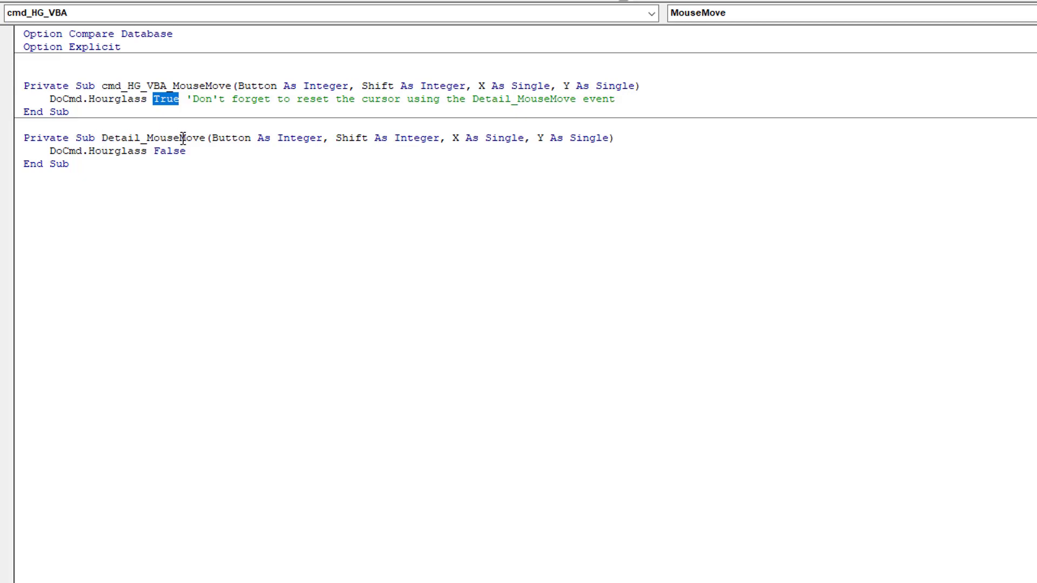
pyautogui.doubleClick(170, 152)
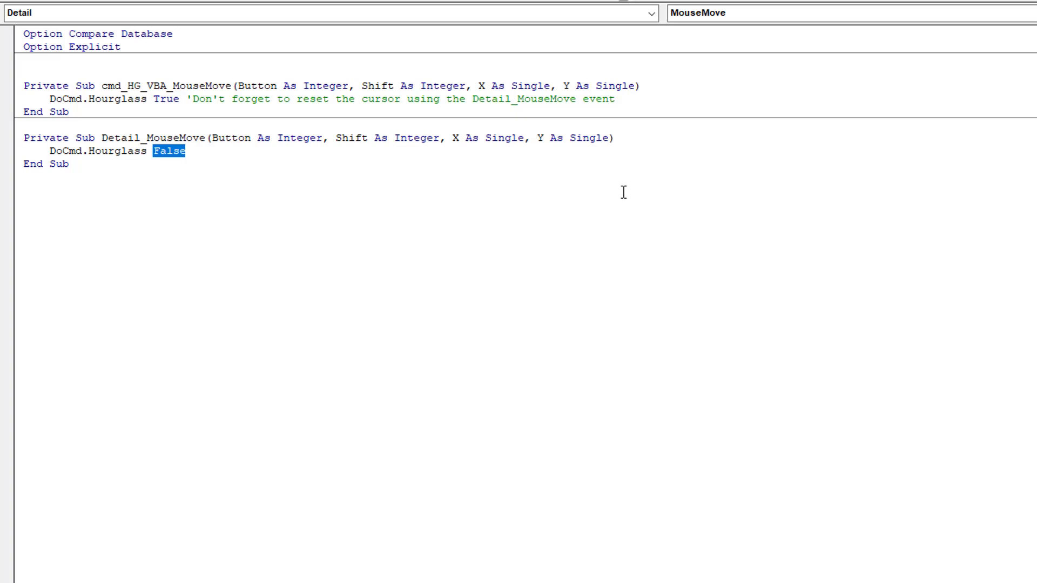
# - Add a new Sub ImportData procedure below the last End Sub
pyautogui.click(111, 261)
pyautogui.write('Sub ImportData')
pyautogui.press('Return')
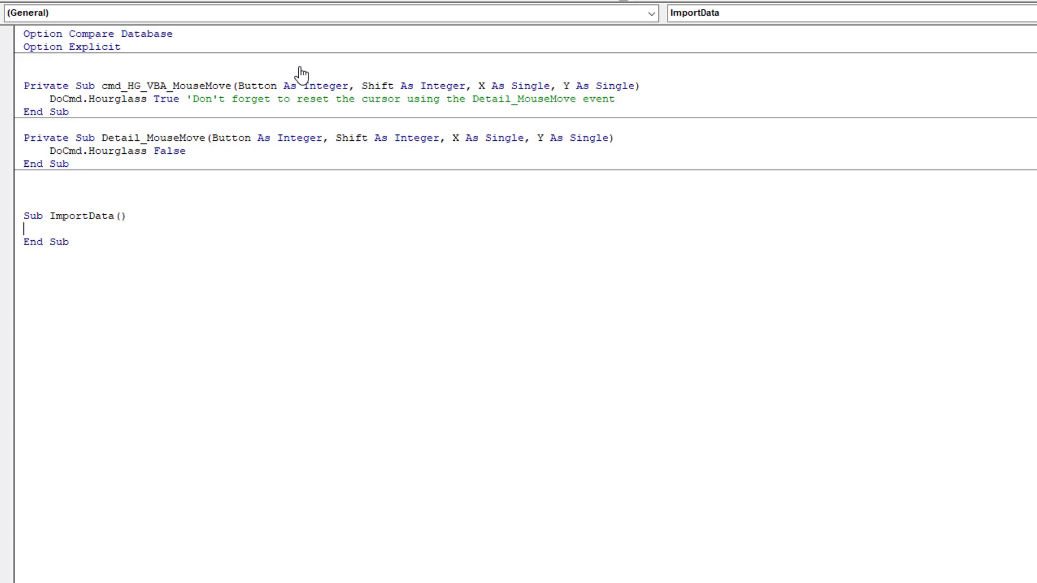
# - Put DoCmd.Hourglass True and an 'Import Process comment inside ImportData
pyautogui.click(179, 100)
pyautogui.moveTo(178, 101); pyautogui.dragTo(24, 100)
pyautogui.hotkey('ctrl', 'c')
pyautogui.click(64, 230)
pyautogui.press('Return')
pyautogui.hotkey('ctrl', 'v')
pyautogui.press('Return')
pyautogui.press('Return')
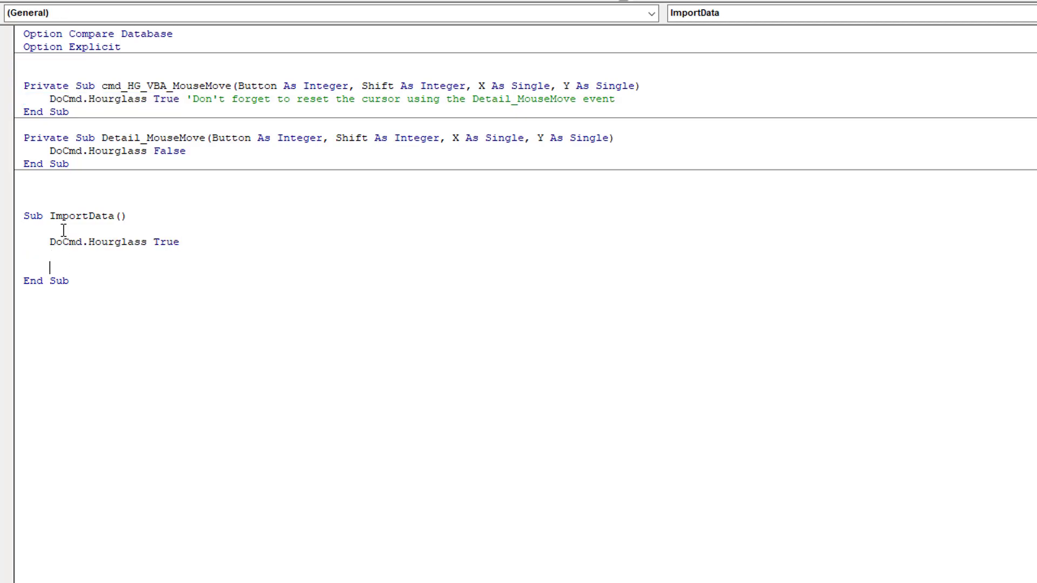
pyautogui.write("'Import Process")
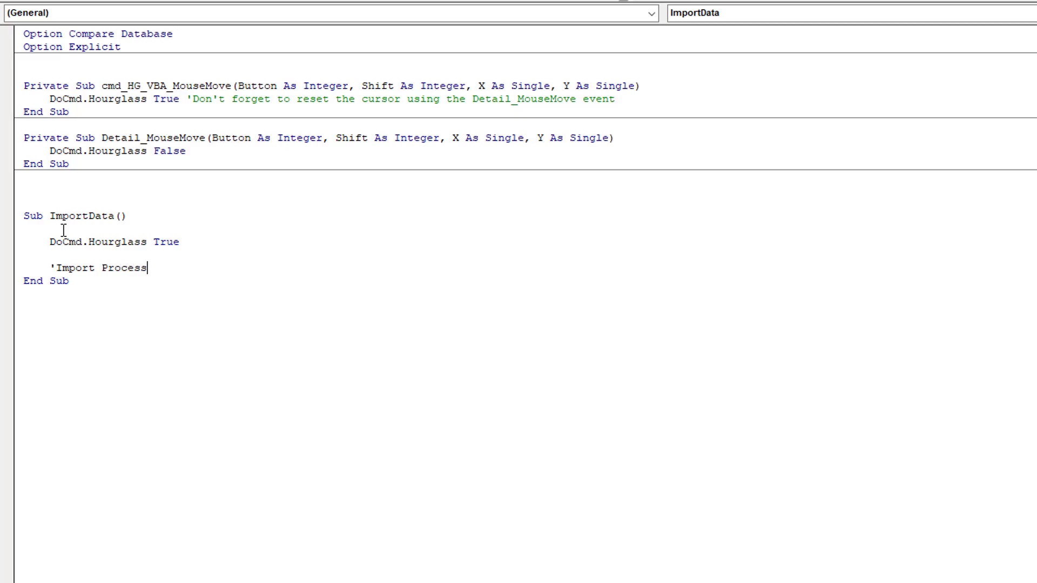
pyautogui.press('Return')
pyautogui.press('Return')
# - Add an indented DoCmd.Hourglass False line before End Sub and select the whole procedure
pyautogui.press('Tab')
pyautogui.hotkey('ctrl', 'v')
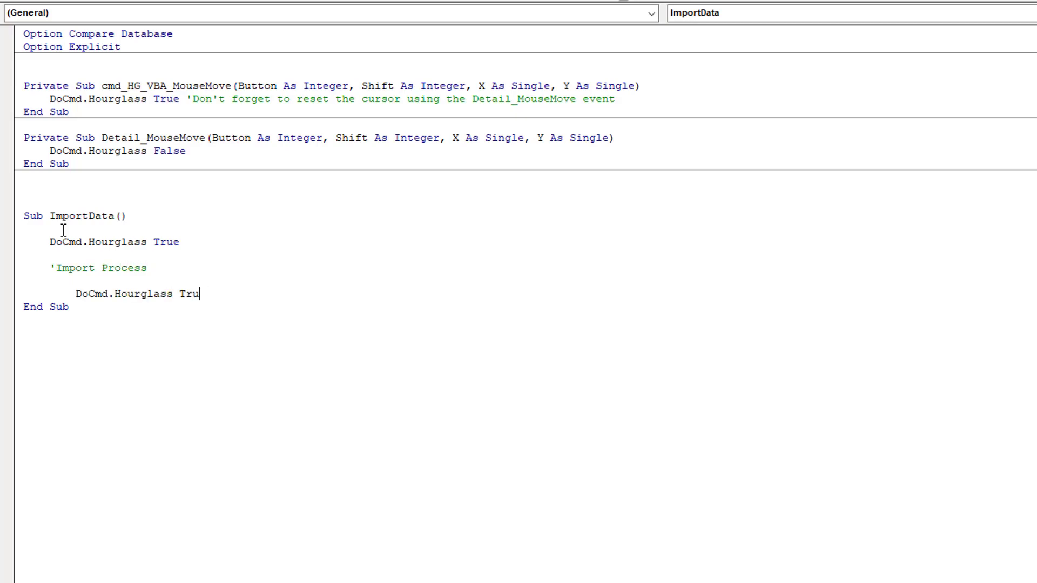
pyautogui.press('BackSpace')
pyautogui.press('BackSpace')
pyautogui.press('BackSpace')
pyautogui.write('False')
pyautogui.press('Home')
pyautogui.hotkey('shift', 'Tab')
pyautogui.hotkey('shift', 'Tab')
pyautogui.press('Tab')
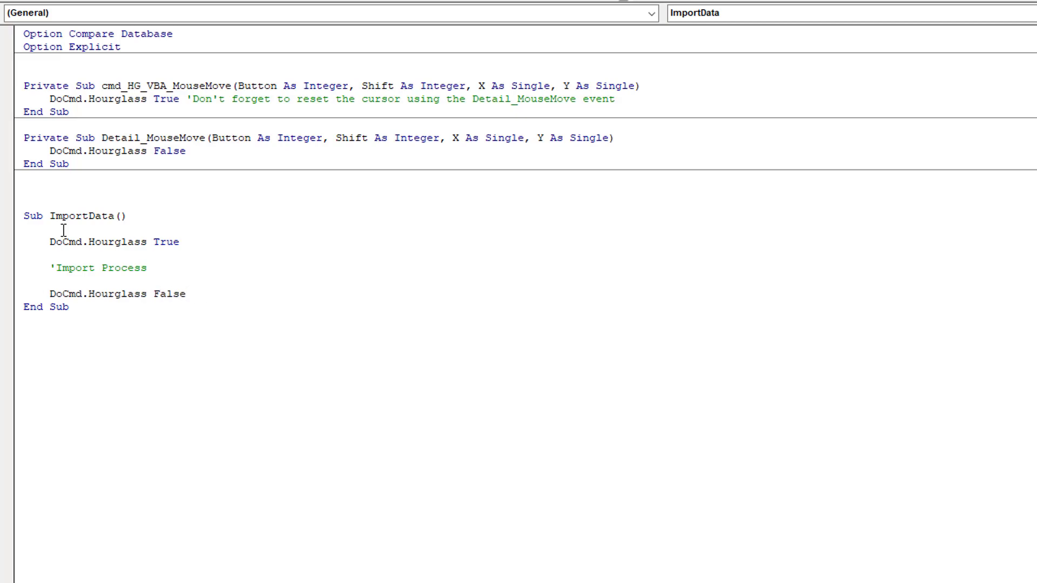
pyautogui.press('Return')
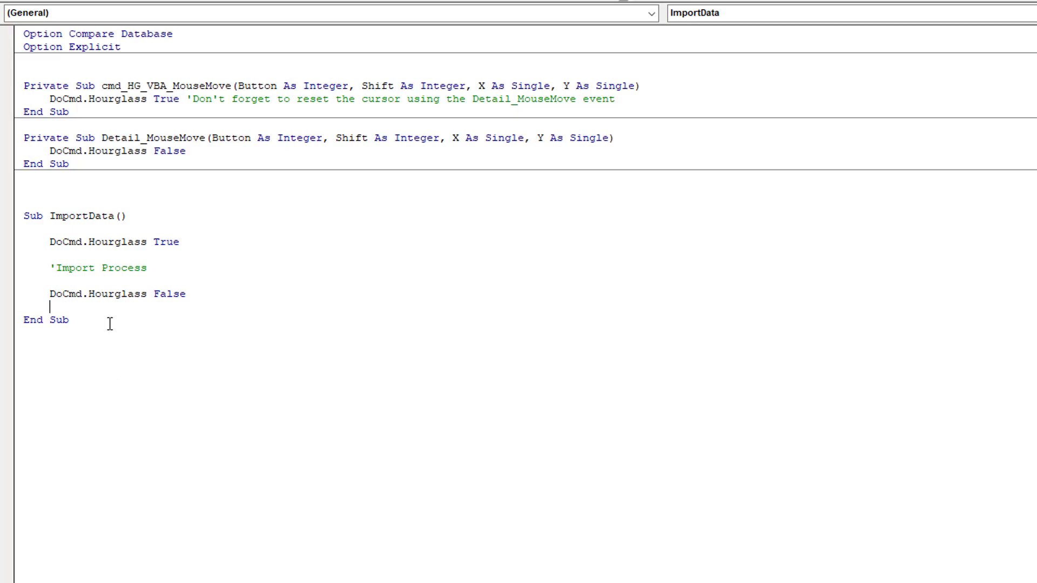
pyautogui.moveTo(107, 322); pyautogui.dragTo(23, 216)
pyautogui.hotkey('ctrl', 'c')
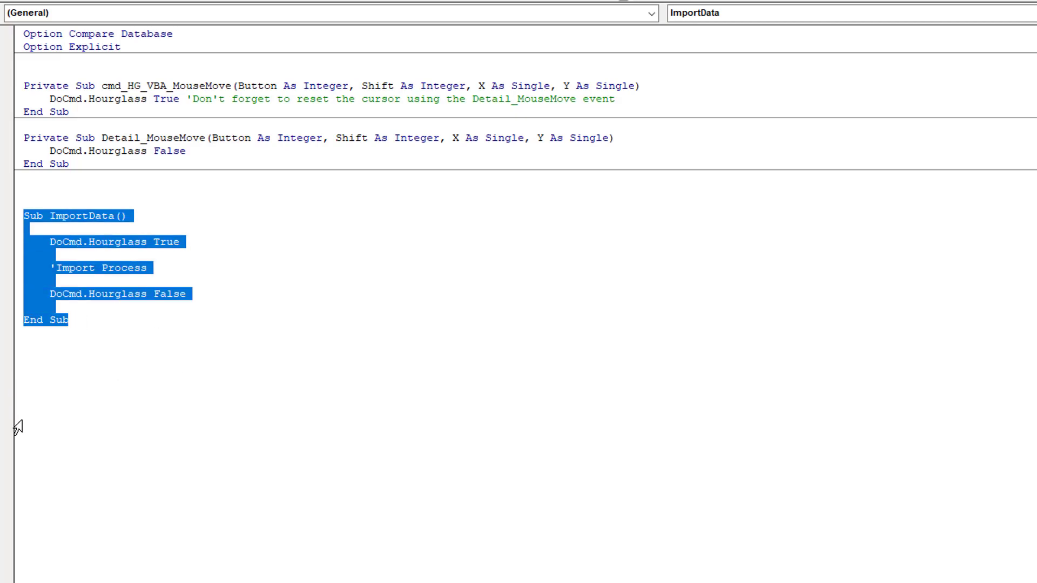
pyautogui.click(49, 382)
# - Paste a copy of ImportData and rename it UpdateData with an 'Update Process comment
pyautogui.hotkey('ctrl', 'v')
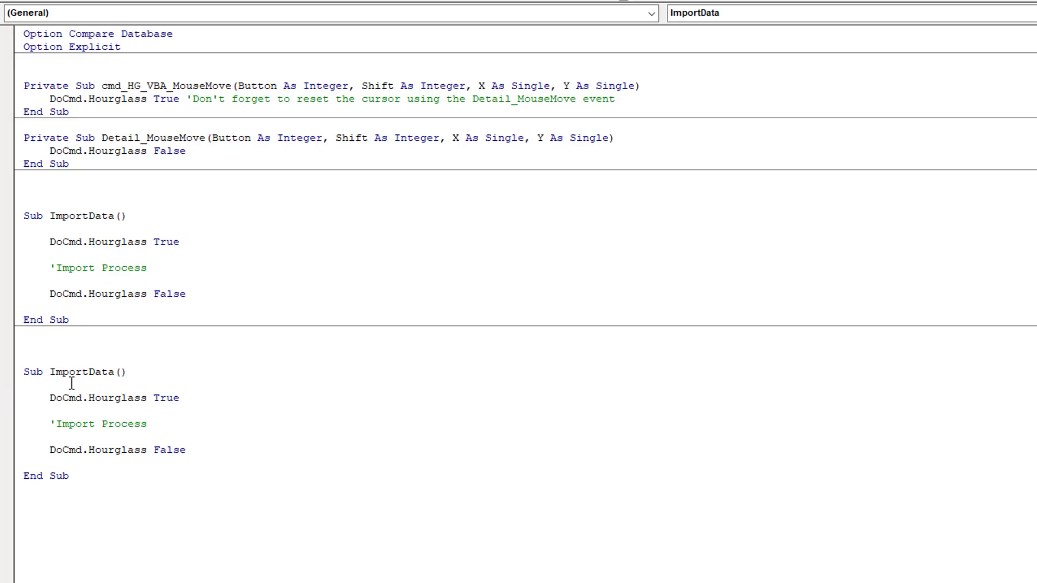
pyautogui.moveTo(86, 372); pyautogui.dragTo(49, 371)
pyautogui.write('Update')
pyautogui.doubleClick(85, 426)
pyautogui.write('Update')
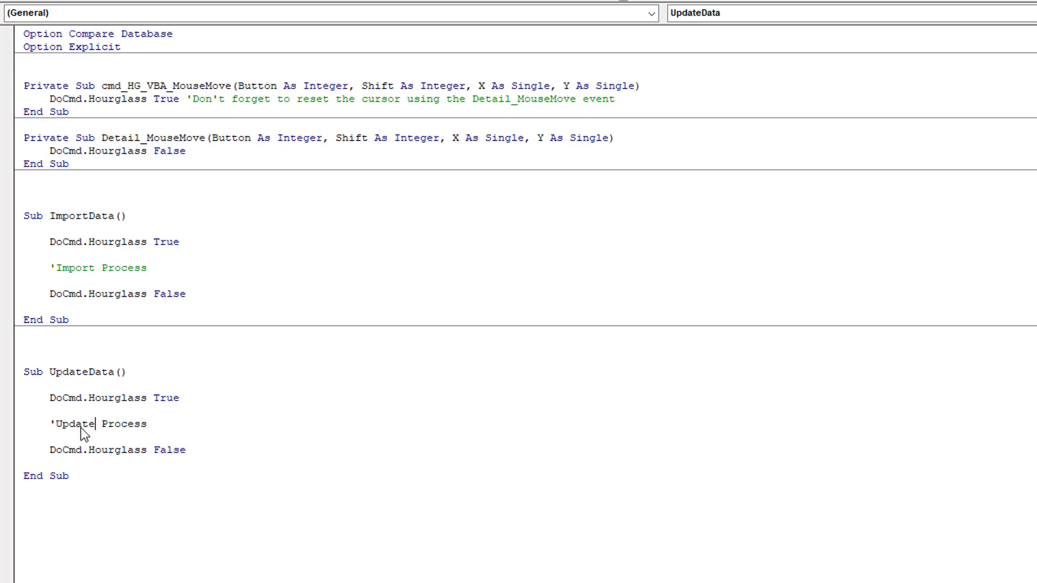
pyautogui.click(100, 502)
# - Paste another copy renamed MailMerge with a Mail Merge comment, and review UpdateData's hourglass lines
pyautogui.hotkey('ctrl', 'v')
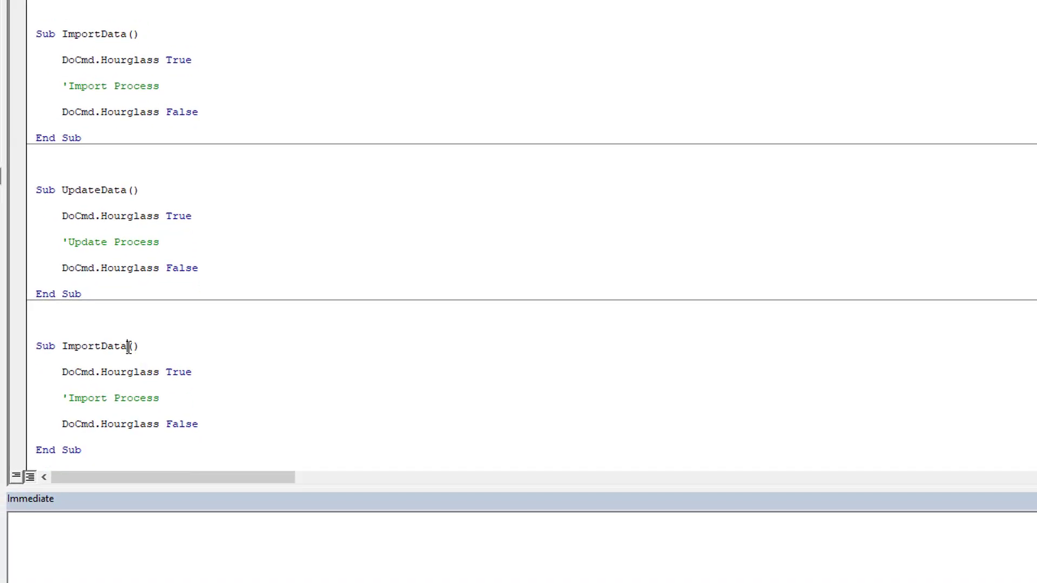
pyautogui.moveTo(128, 347); pyautogui.dragTo(63, 347)
pyautogui.write('MailMerge')
pyautogui.doubleClick(86, 397)
pyautogui.write('MailMerge')
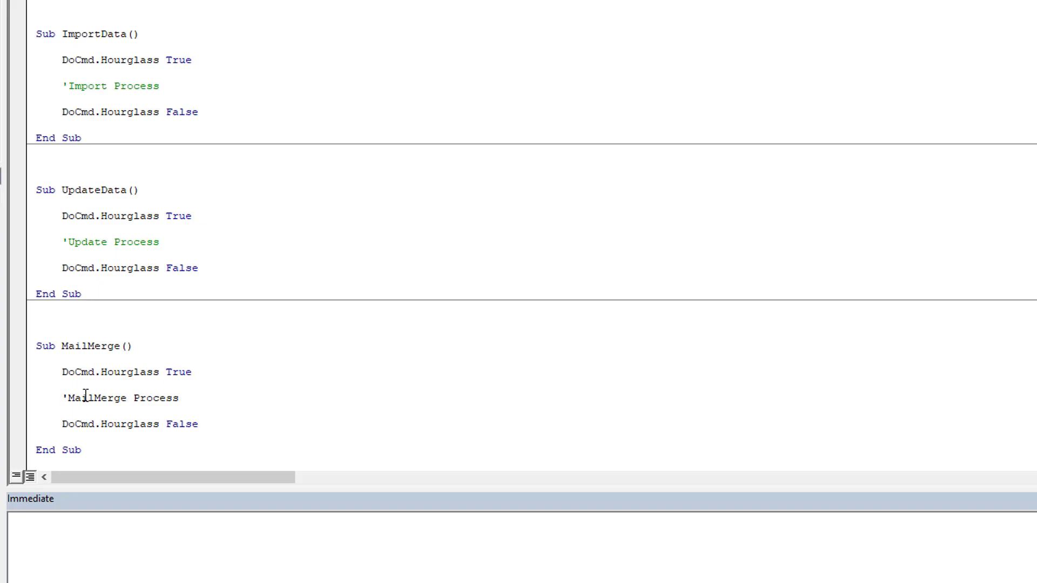
pyautogui.click(167, 372)
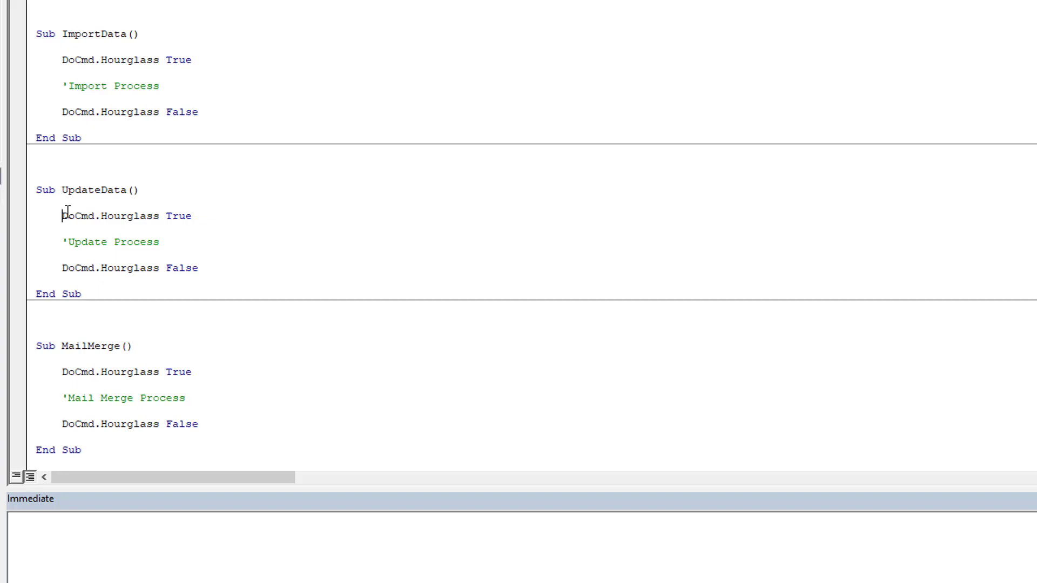
pyautogui.moveTo(62, 216); pyautogui.dragTo(195, 221)
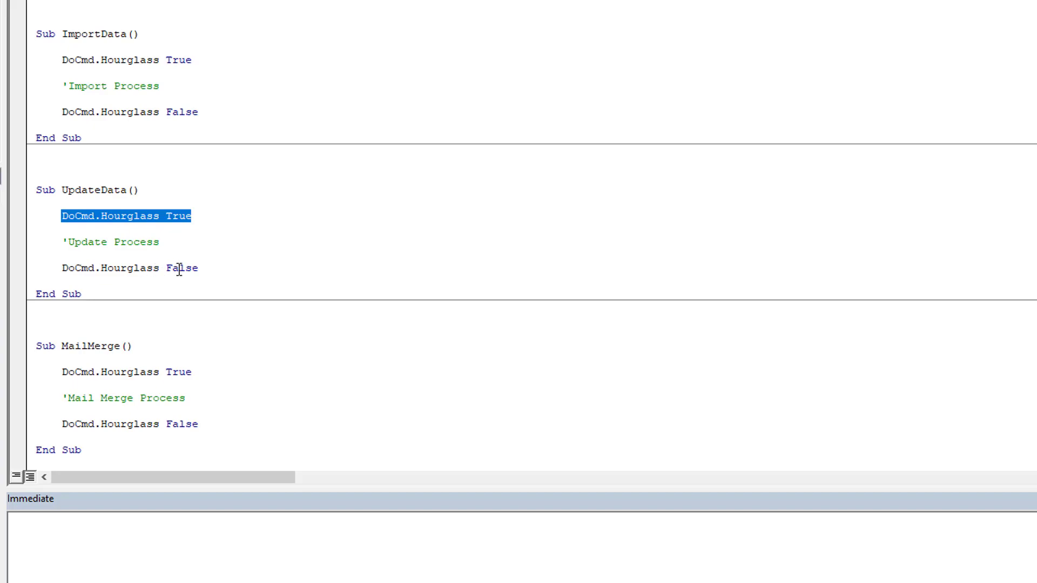
pyautogui.moveTo(67, 269); pyautogui.dragTo(229, 268)
# - Insert the On Error GoTo Error_Handler template into MailMerge with Ctrl+Shift+E
pyautogui.click(114, 384)
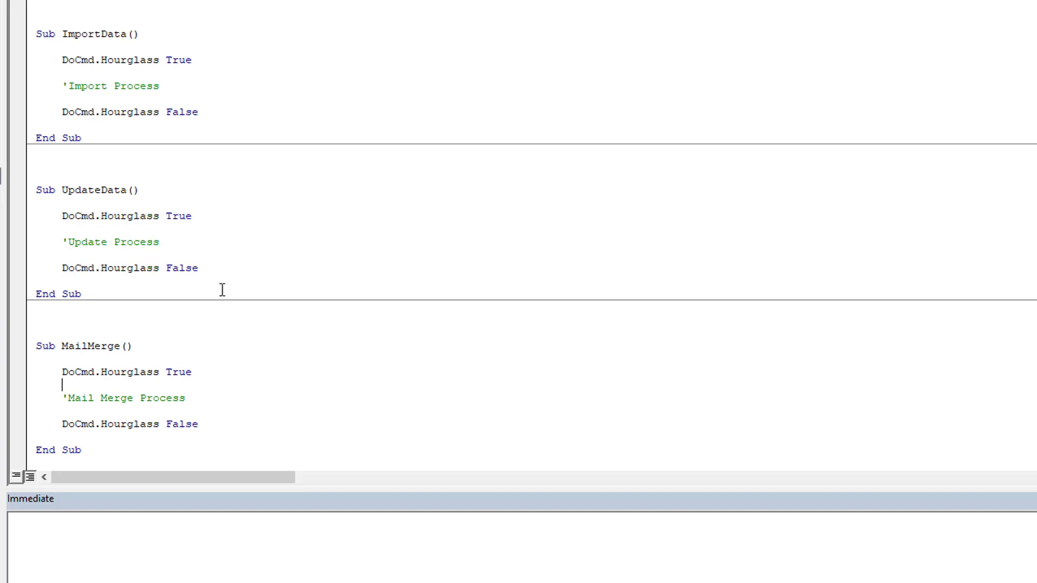
pyautogui.hotkey('ctrl', 'shift', 'e')
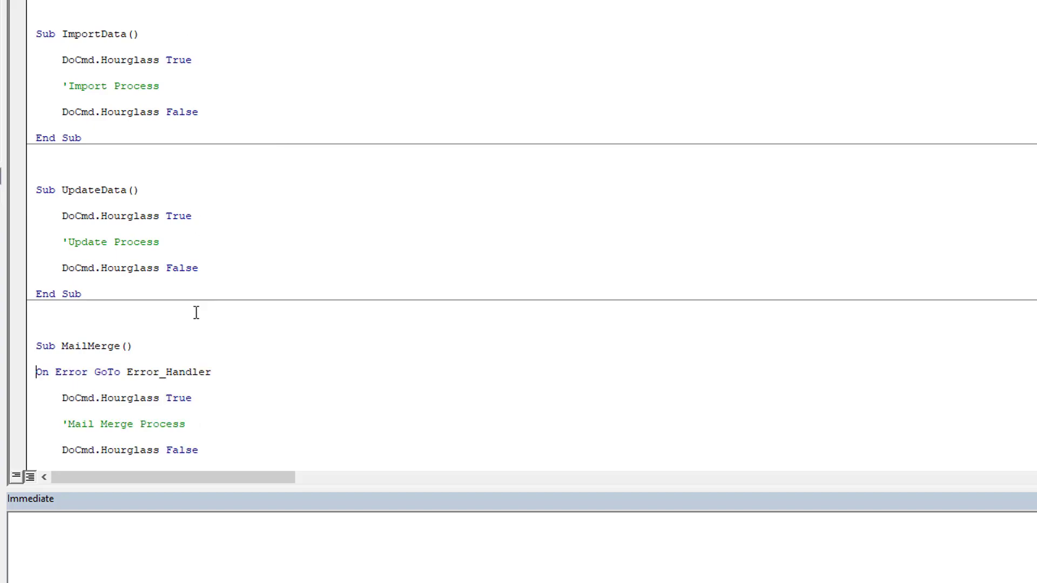
pyautogui.press('BackSpace')
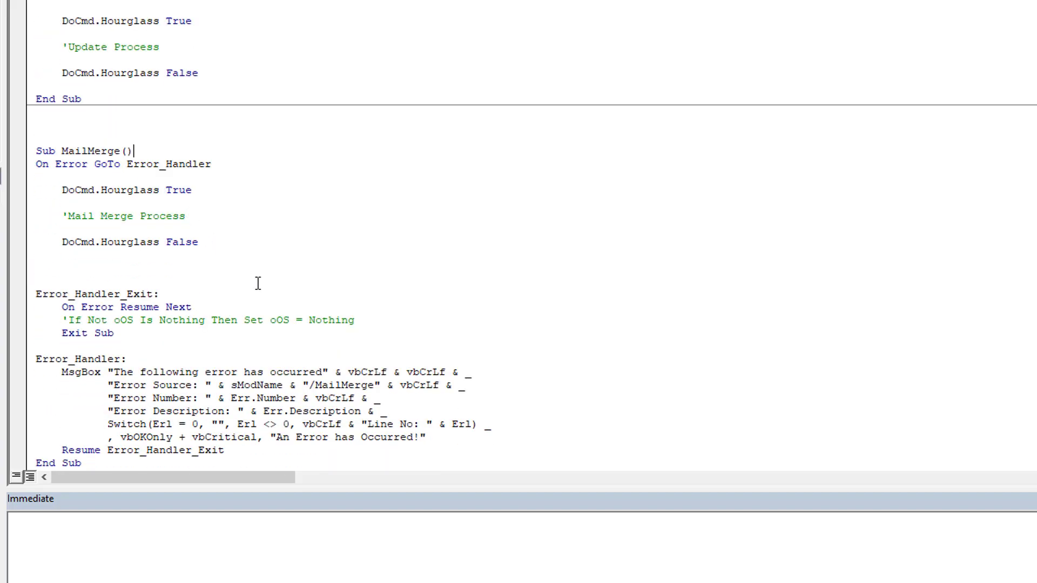
pyautogui.scroll(-1, 201, 224)
# - Move DoCmd.Hourglass False into the Error_Handler_Exit section and remove the extra blank lines
pyautogui.moveTo(203, 217); pyautogui.dragTo(62, 217)
pyautogui.hotkey('ctrl', 'x')
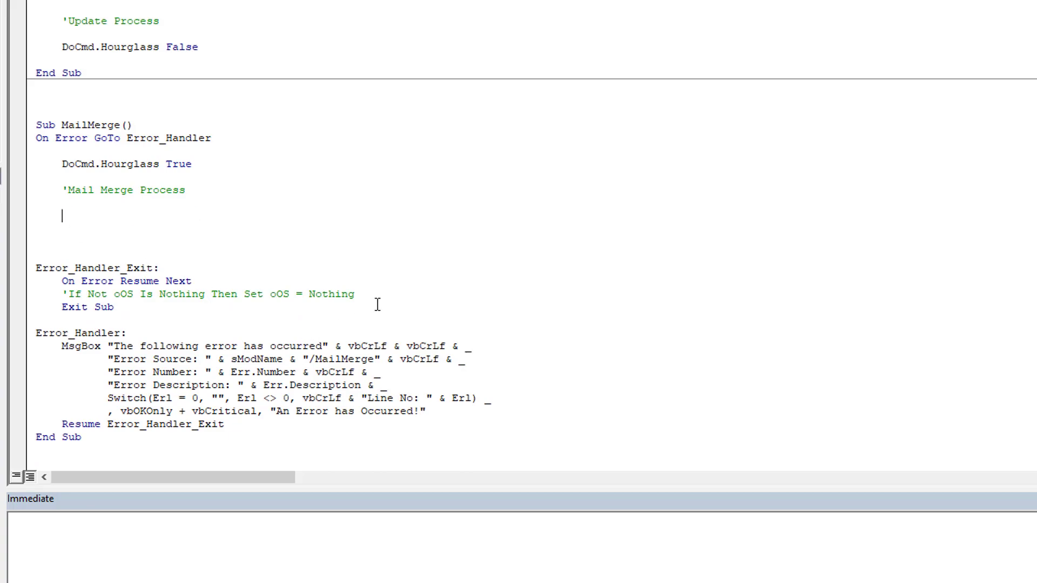
pyautogui.press('Return')
pyautogui.hotkey('ctrl', 'v')
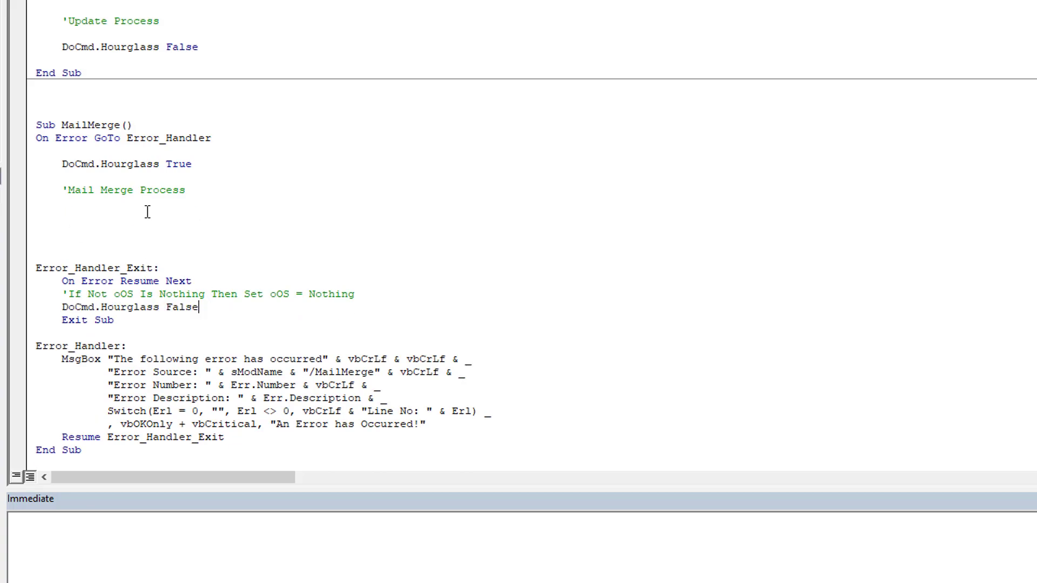
pyautogui.click(117, 248)
pyautogui.press('BackSpace')
pyautogui.press('BackSpace')
pyautogui.press('BackSpace')
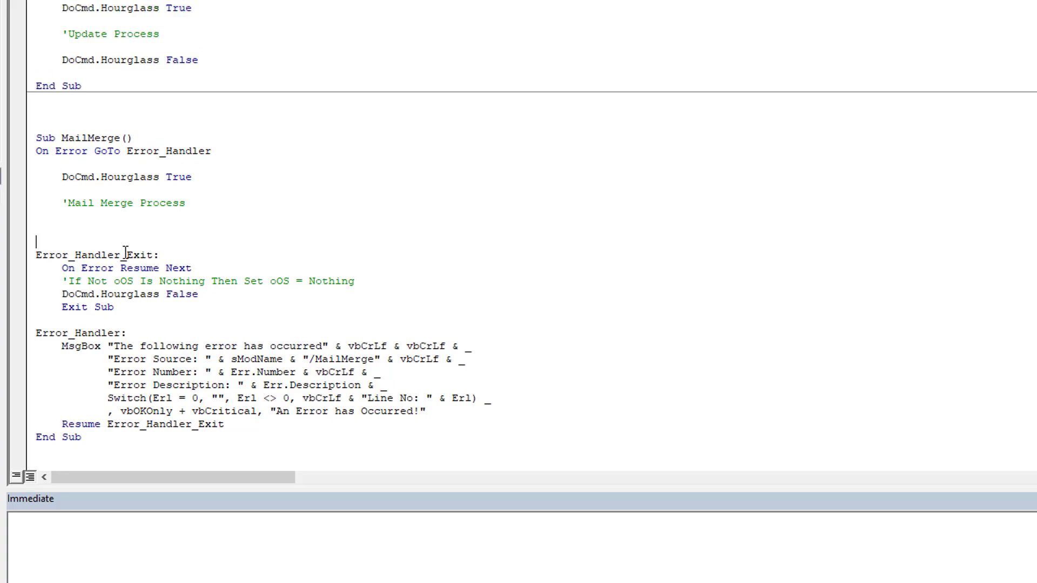
pyautogui.press('BackSpace')
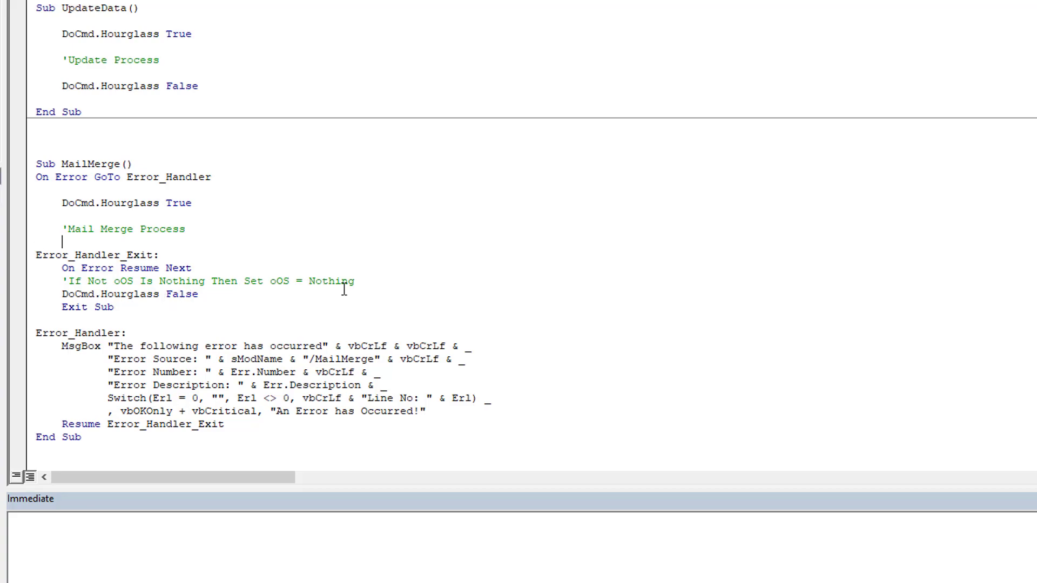
# - Delete the oOS comment line and add a blank line below the Mail Merge Process comment
pyautogui.moveTo(381, 279); pyautogui.dragTo(36, 281)
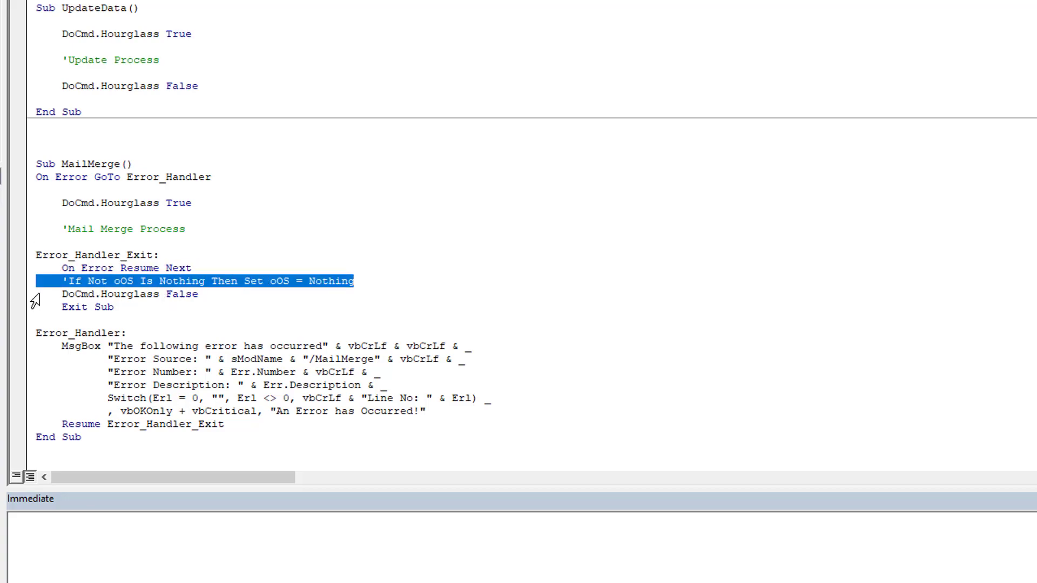
pyautogui.press('Delete')
pyautogui.press('Delete')
pyautogui.click(176, 251)
pyautogui.press('Return')
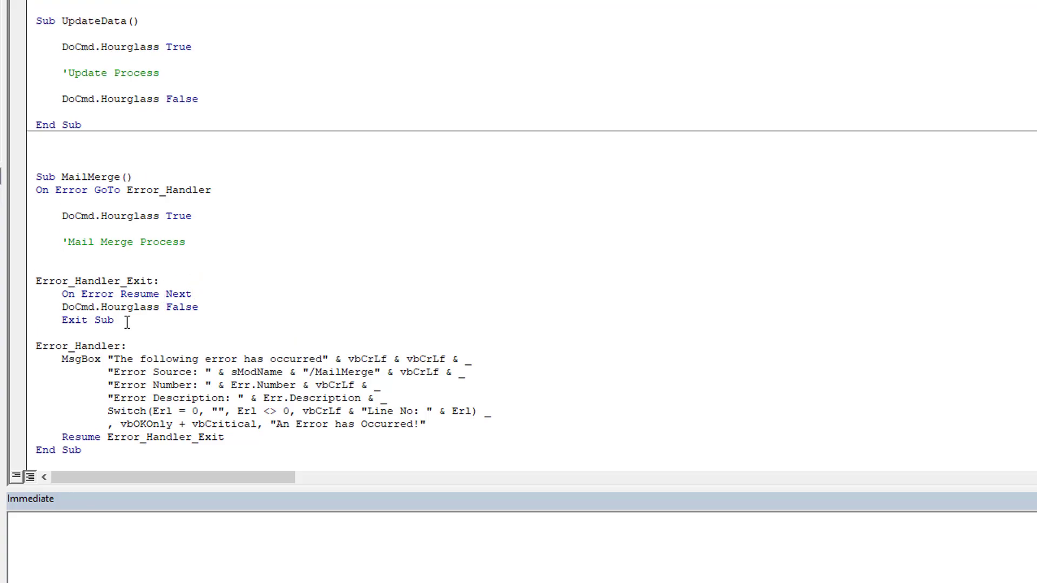